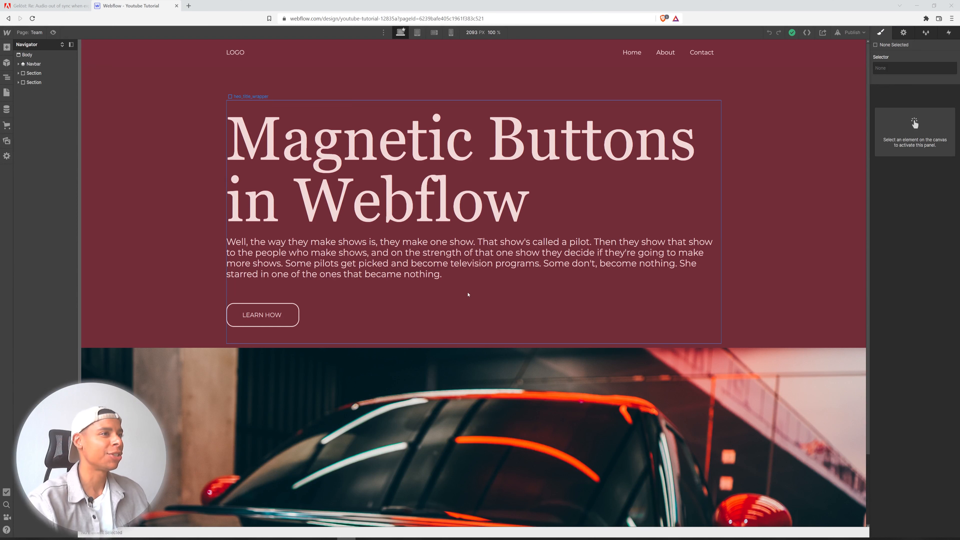
Examine the LEARN HOW button's hover effect in preview and its structure of link block, text block and bg_wrapper.
left_click(53, 32)
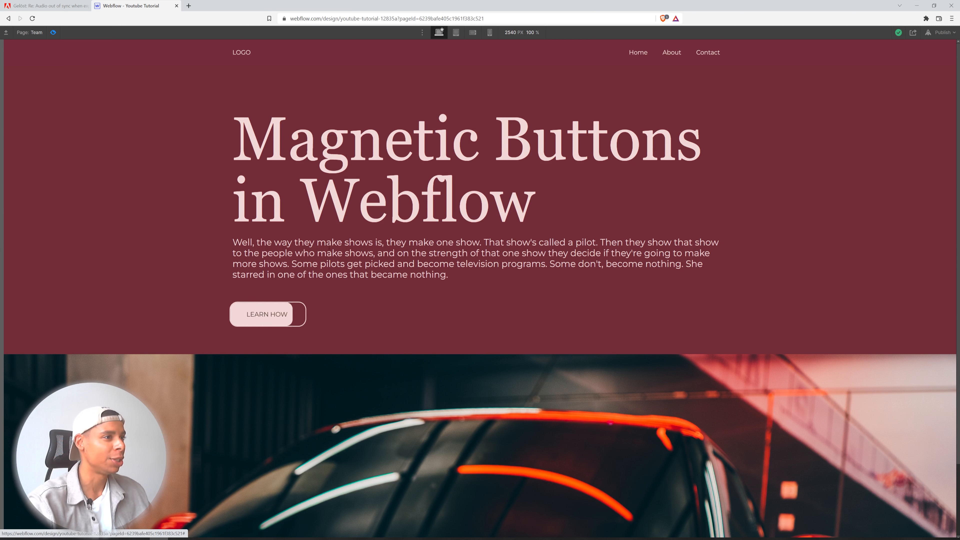
left_click(53, 33)
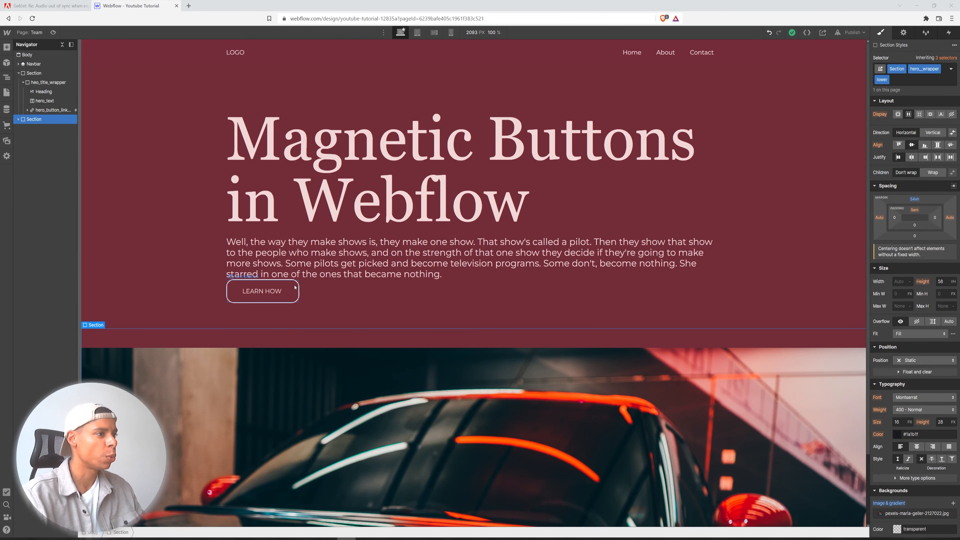
left_click(262, 291)
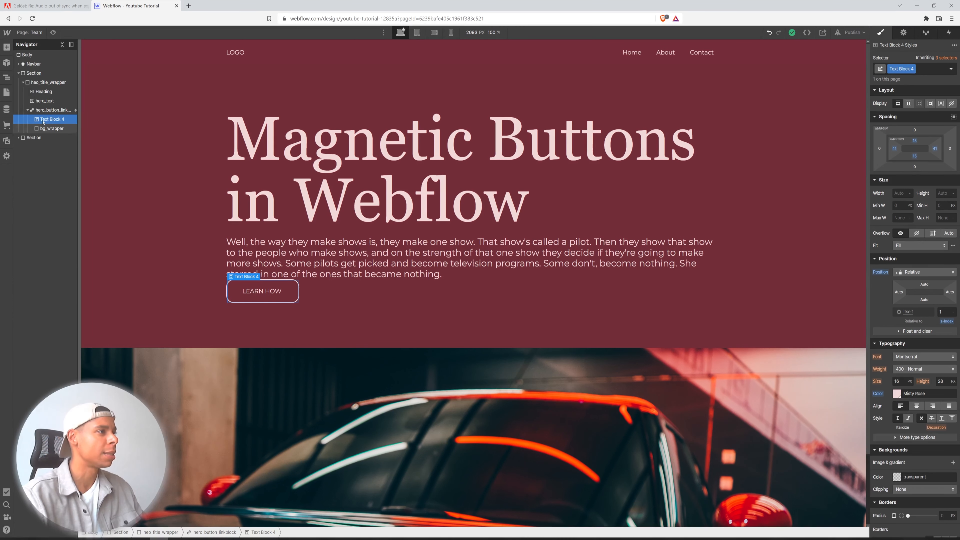
left_click(42, 112)
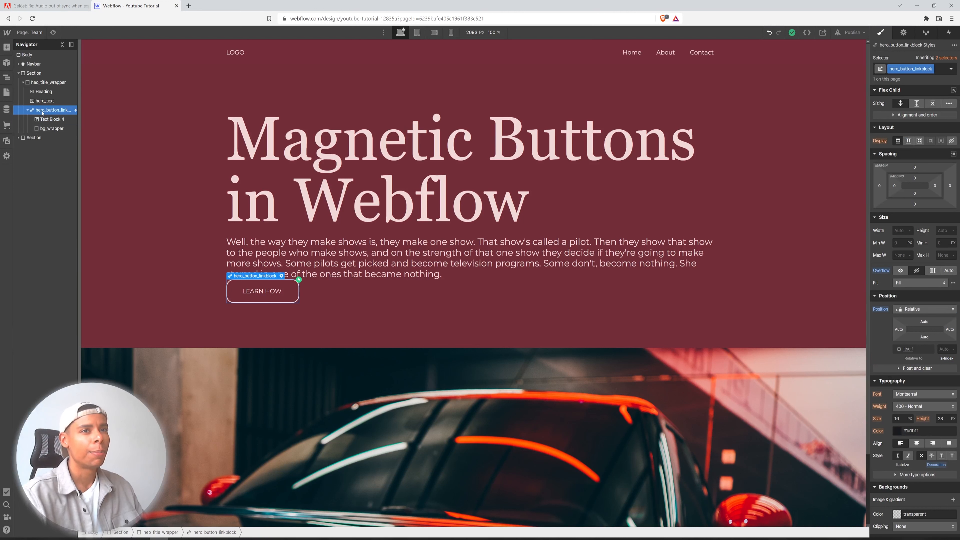
left_click(49, 128)
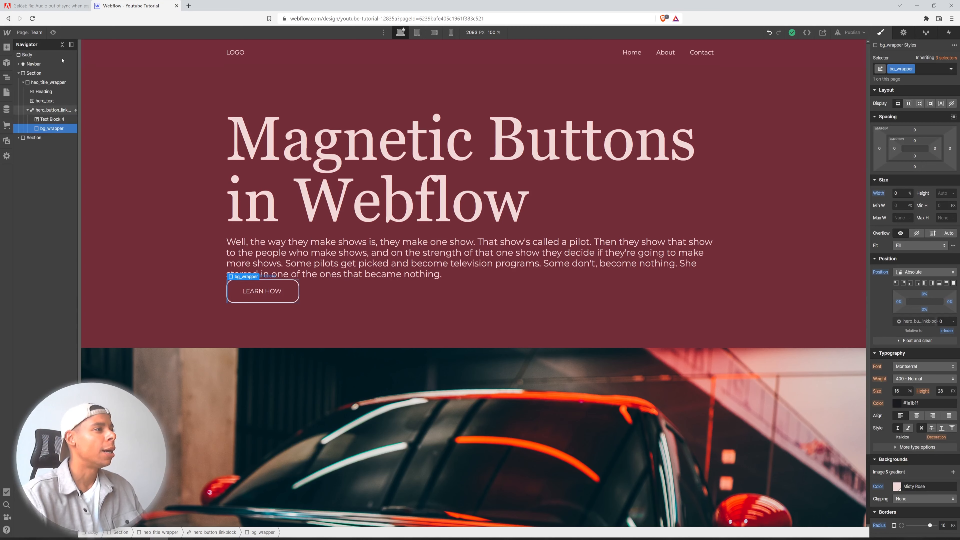
left_click(53, 32)
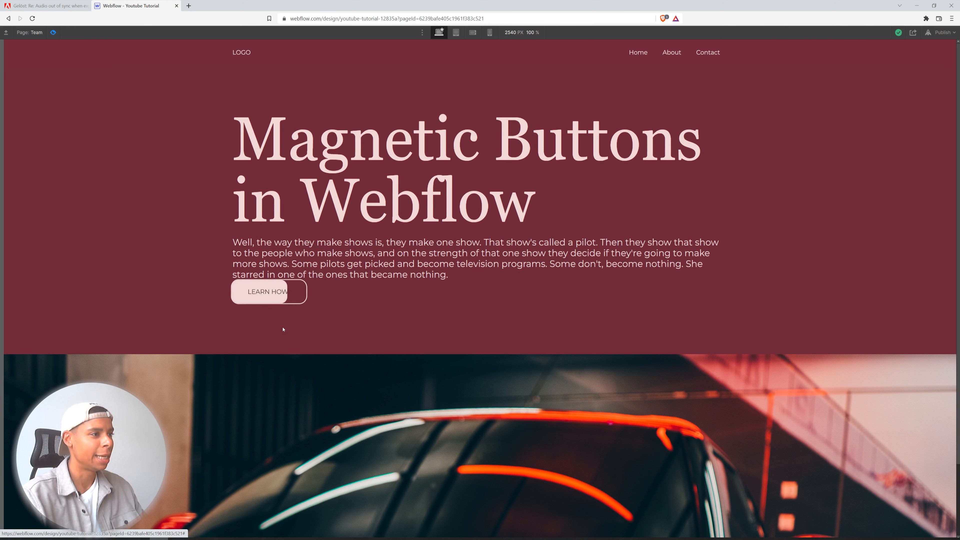
left_click(52, 33)
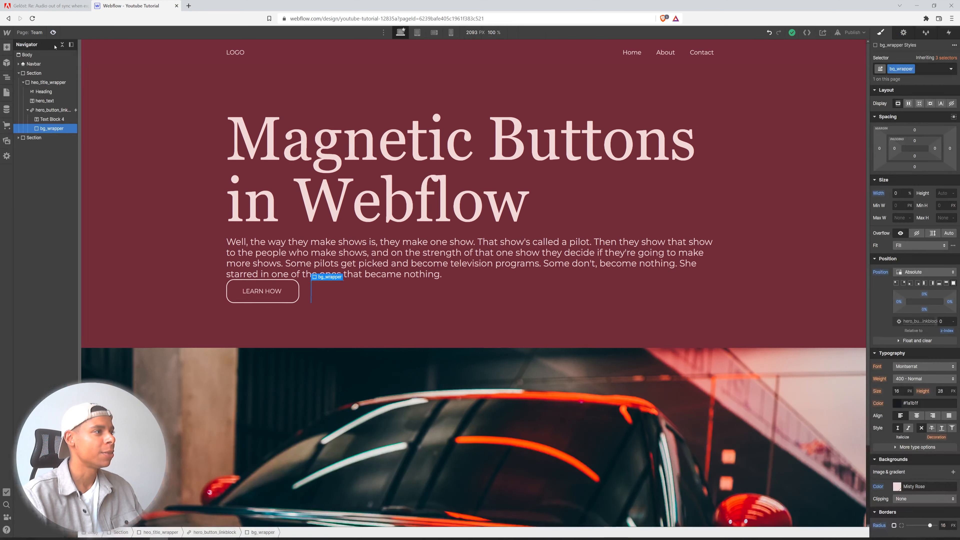
Add a div block inside heo_title_wrapper and nest hero_button_linkblock in it.
left_click(28, 110)
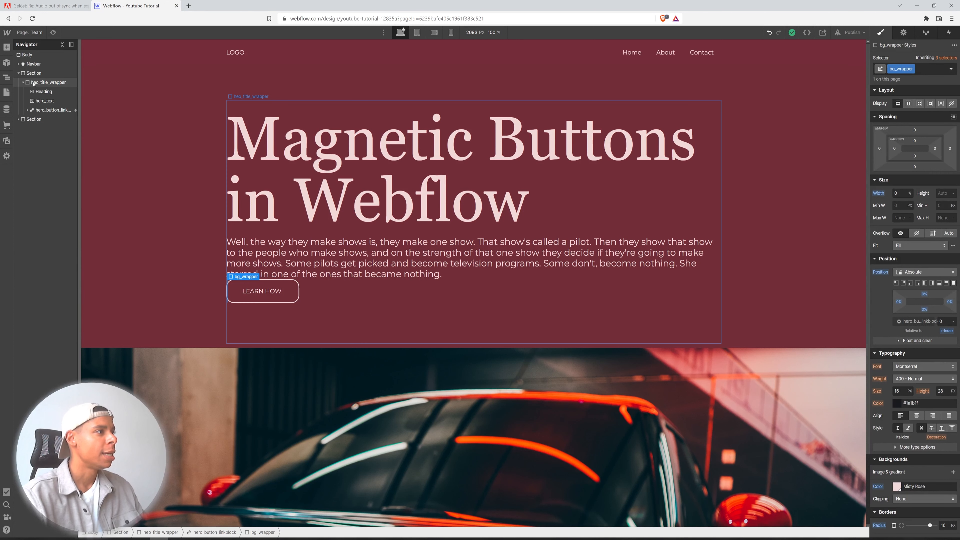
left_click(32, 83)
key("a")
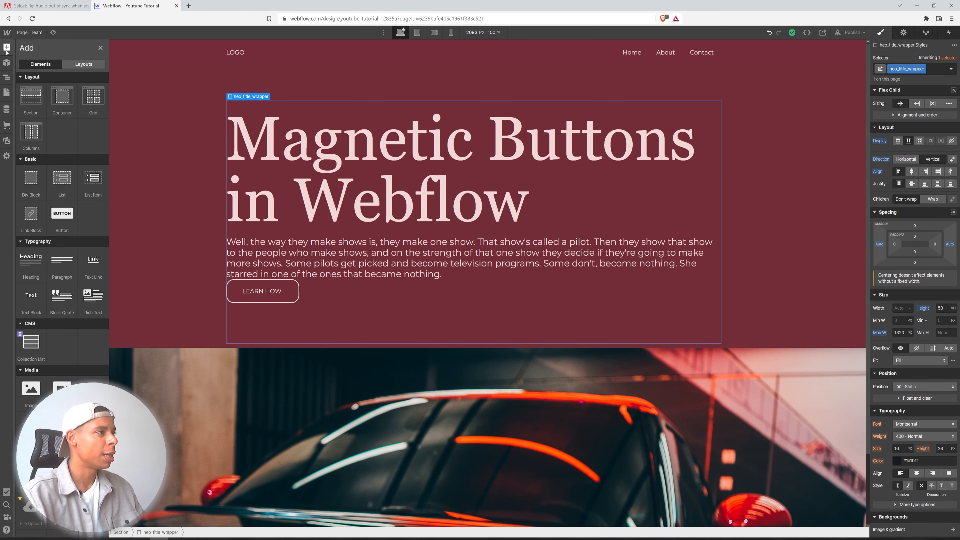
left_click(33, 182)
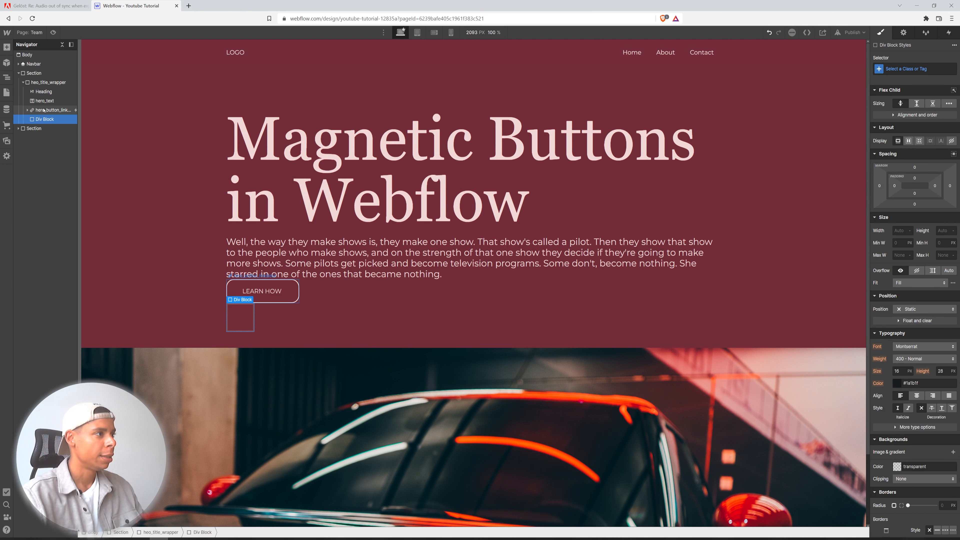
left_click_drag(45, 109, 43, 110)
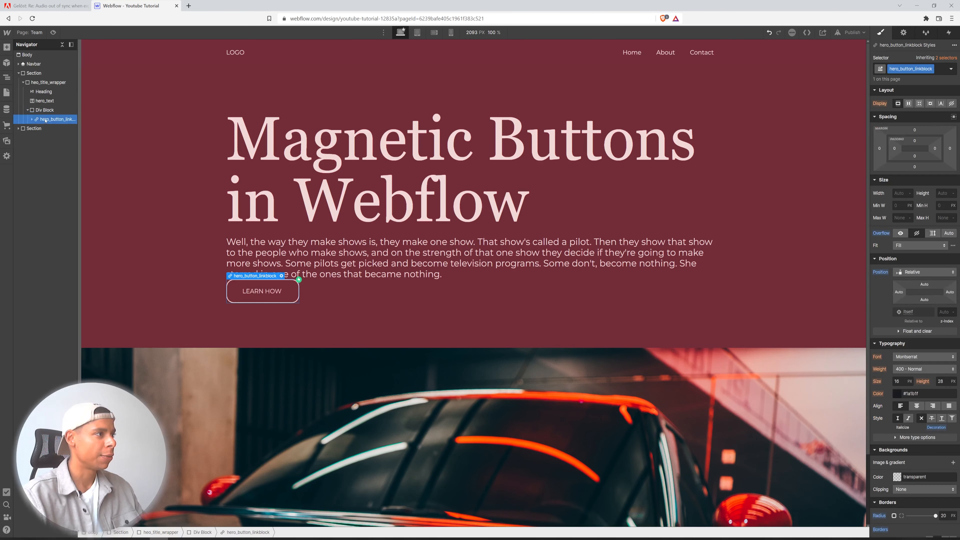
Give the new div block the class magnetic_block and add equal padding on all four sides.
left_click(42, 110)
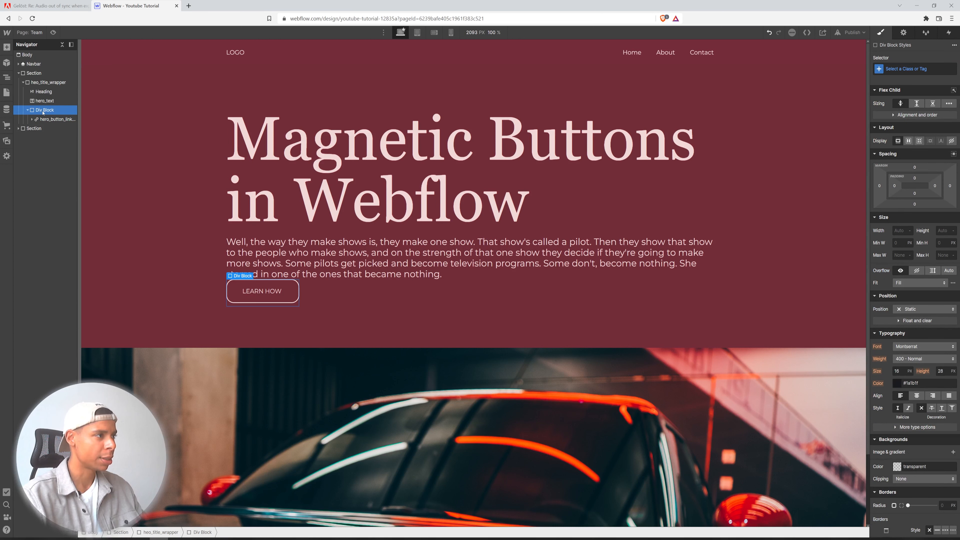
left_click(905, 69)
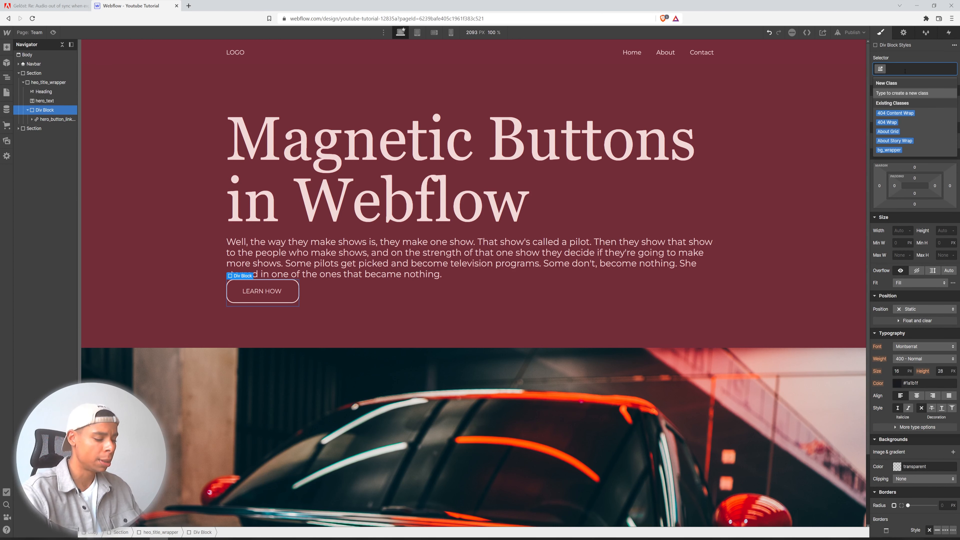
type("magnet")
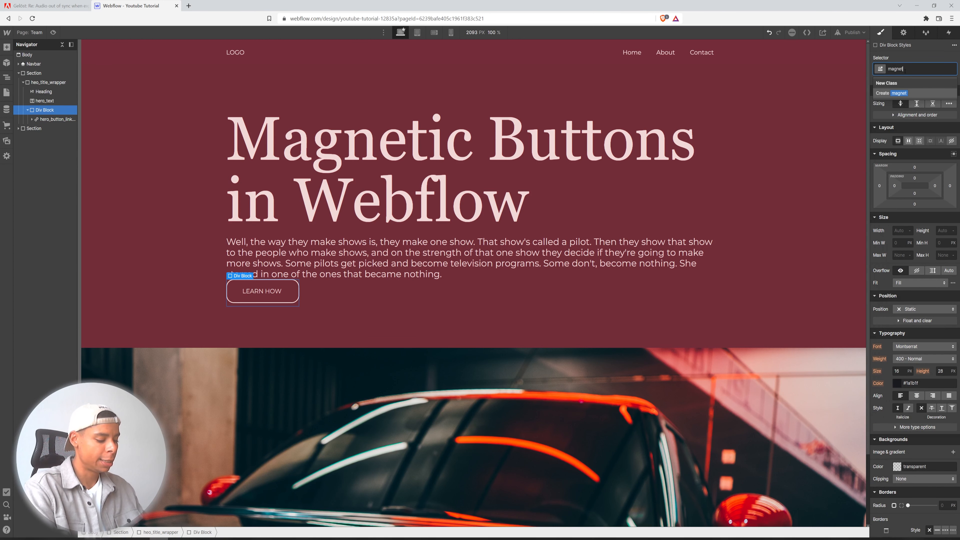
type("ic_block")
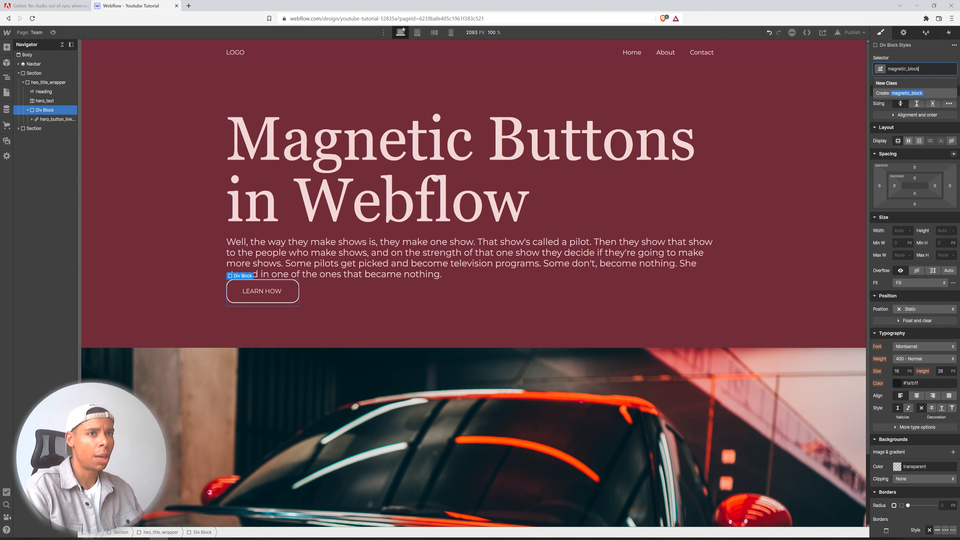
key("Return")
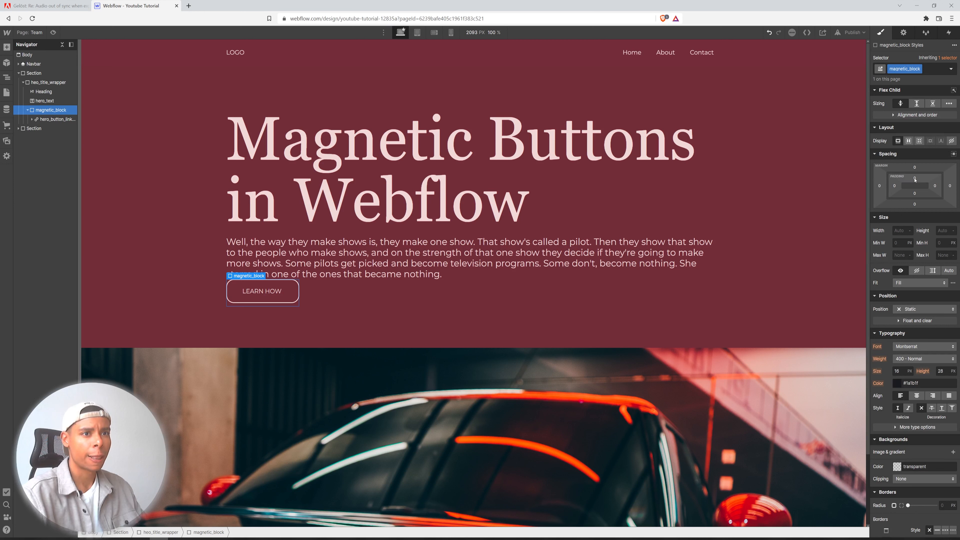
left_click_drag(917, 176, 916, 173)
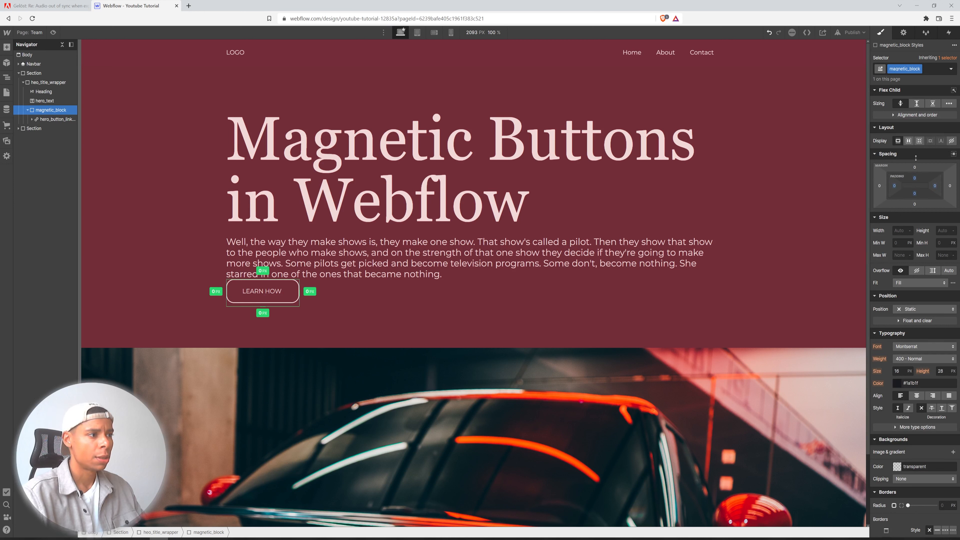
left_click_drag(915, 207, 914, 192)
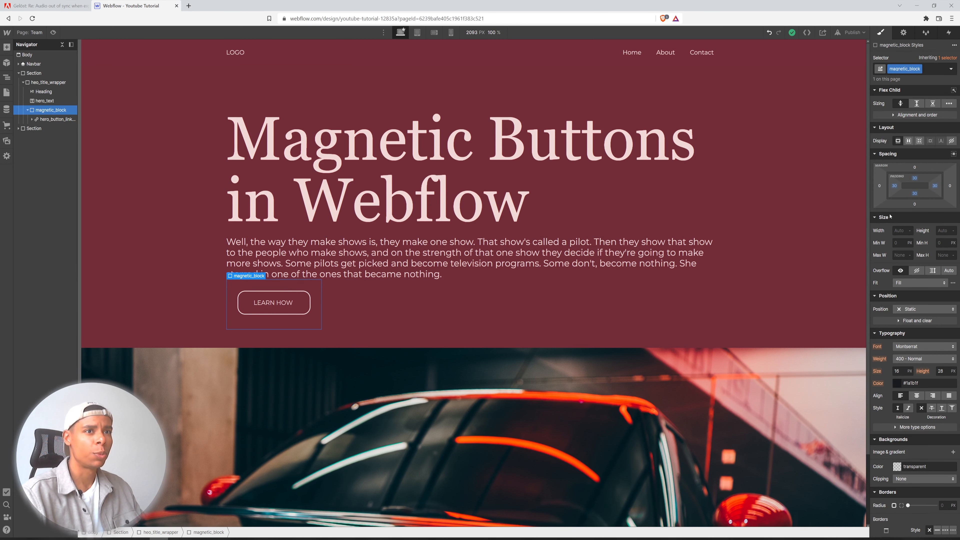
Add a "Mouse move over element" trigger to magnetic_block with the action "Play mouse animation".
left_click(950, 32)
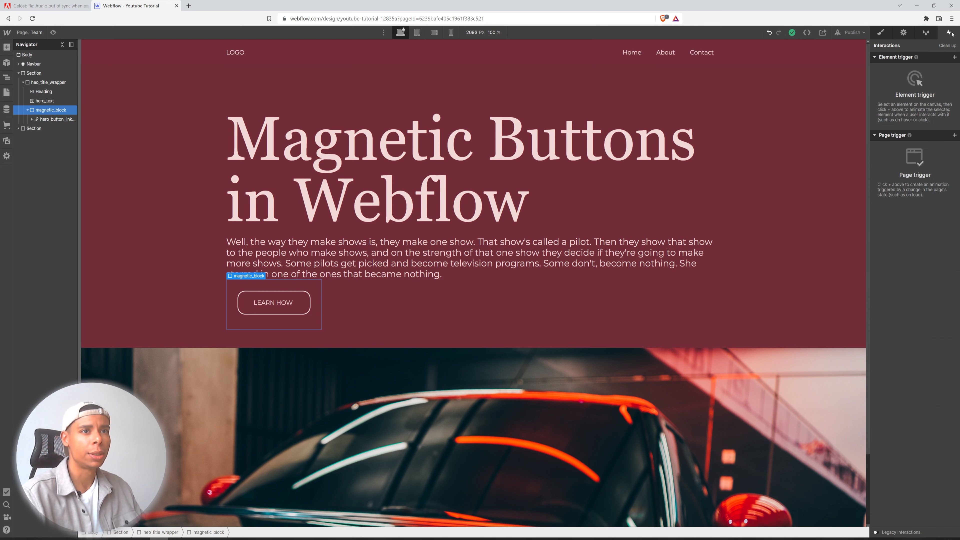
left_click(955, 57)
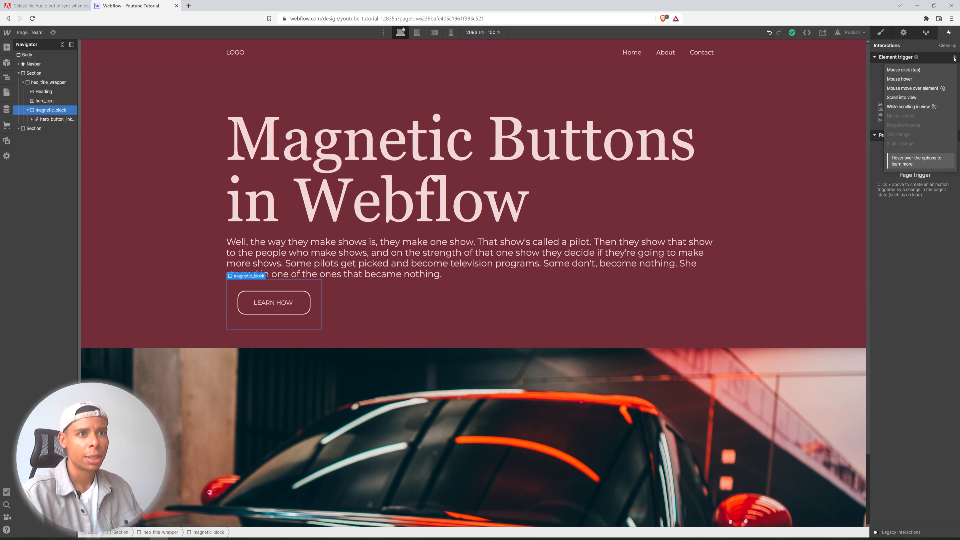
left_click(927, 89)
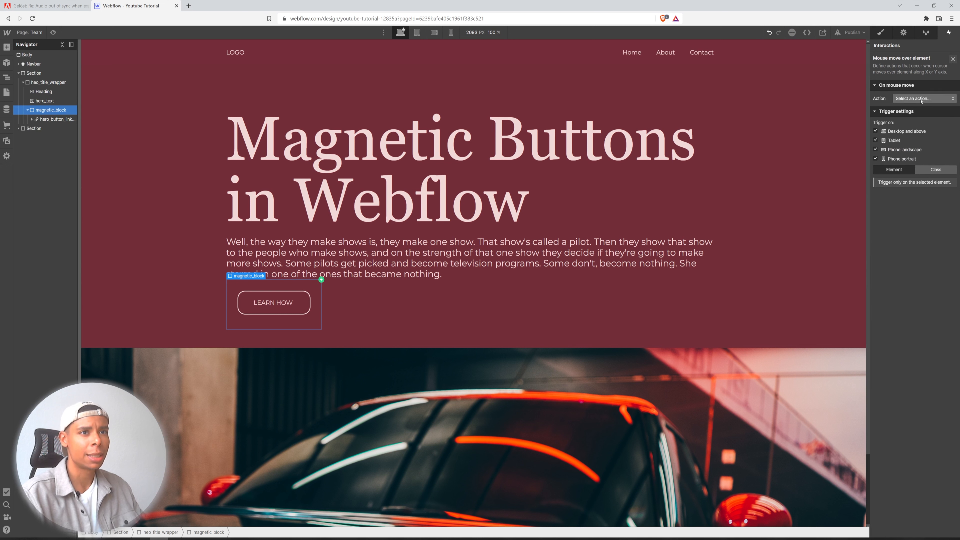
left_click(919, 99)
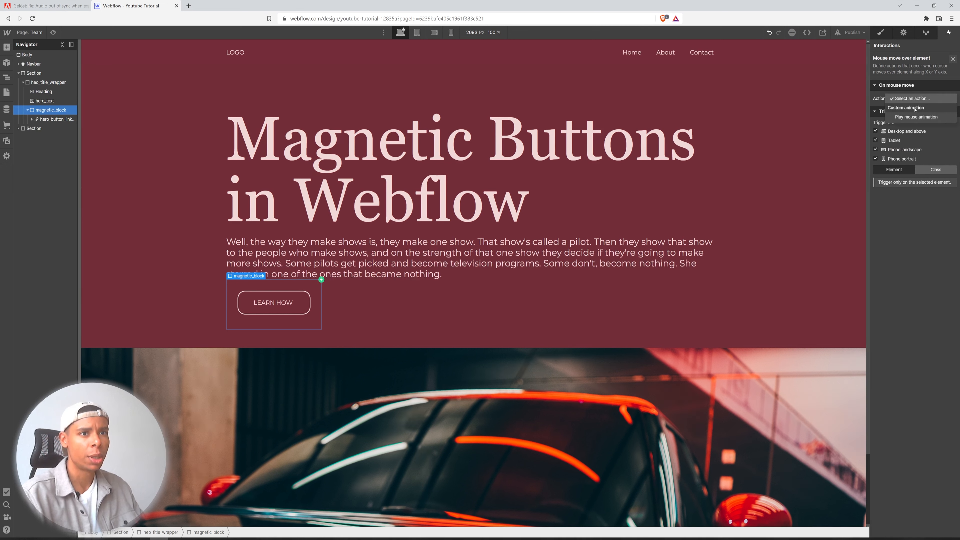
left_click(912, 119)
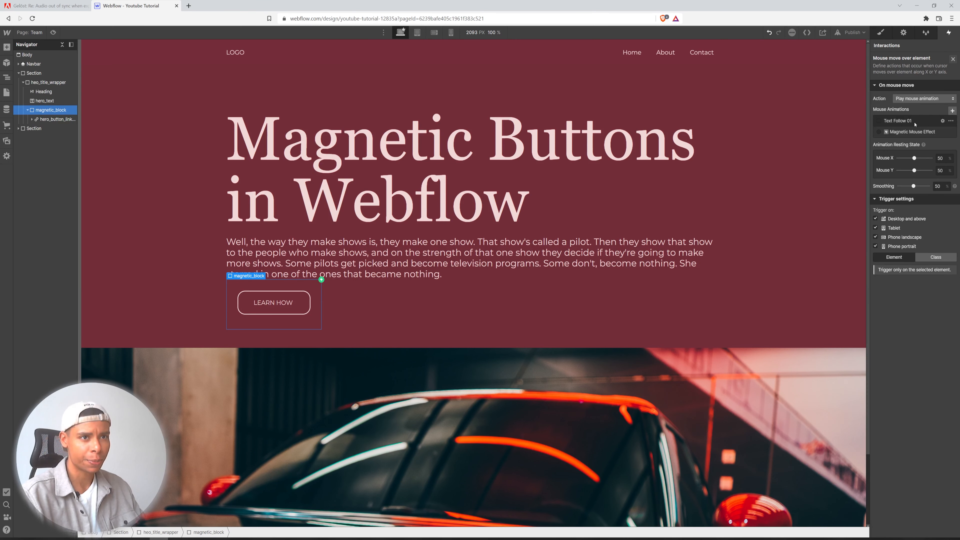
Create a new mouse animation named "Magnetic Mouse Tutorial" for the trigger.
left_click(952, 111)
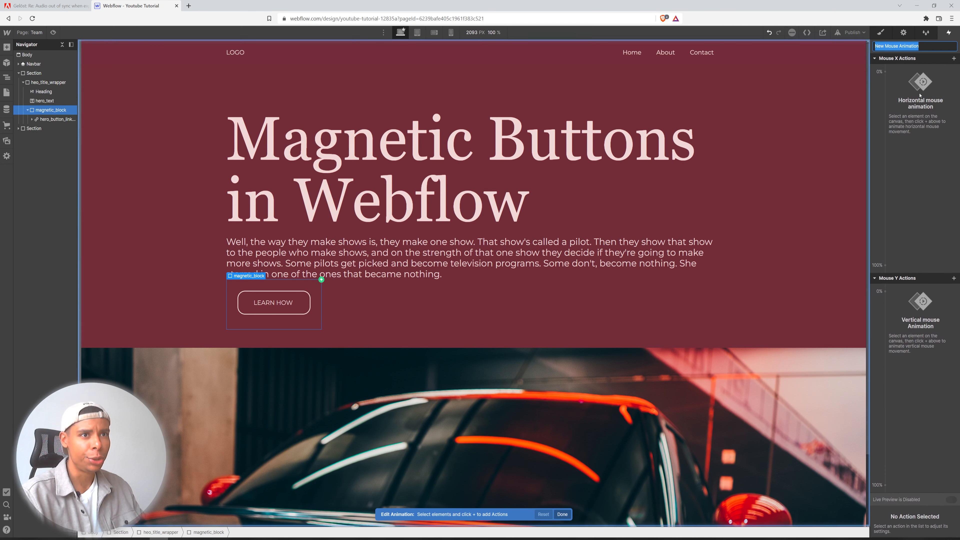
type("M")
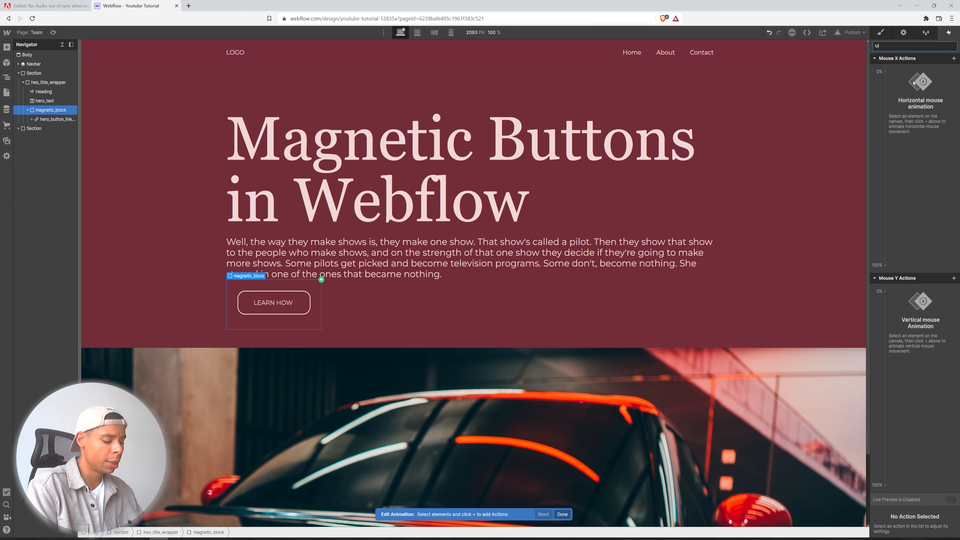
type("agnetic Mous")
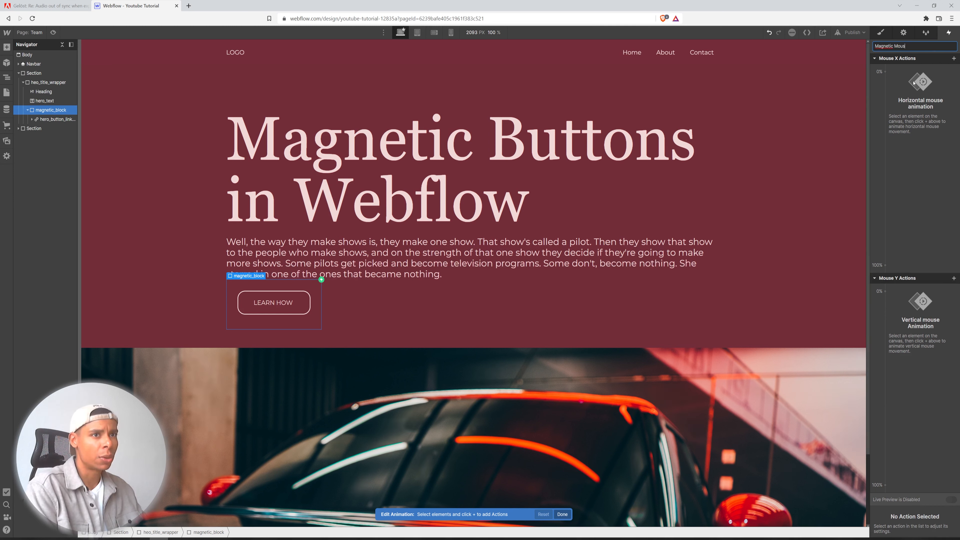
type("e Tut")
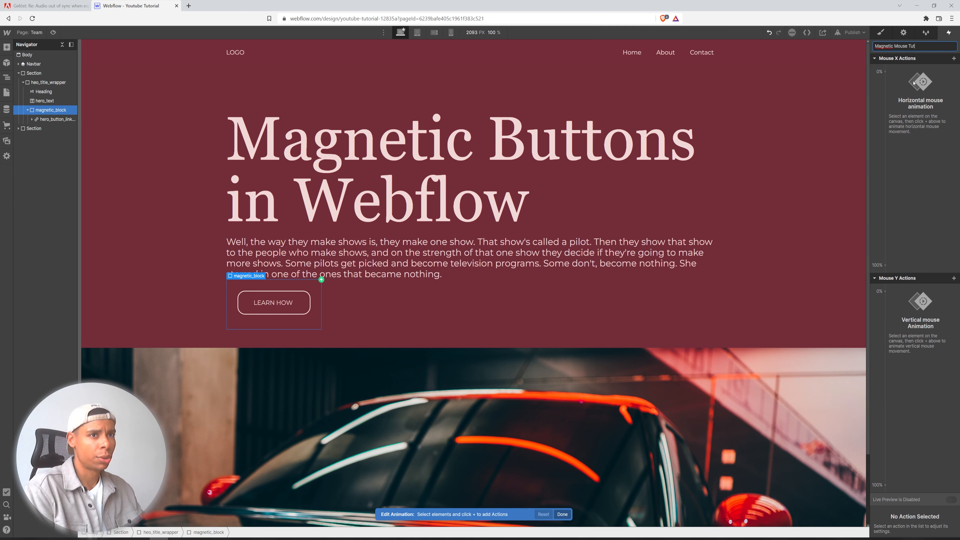
type("orial")
key("Return")
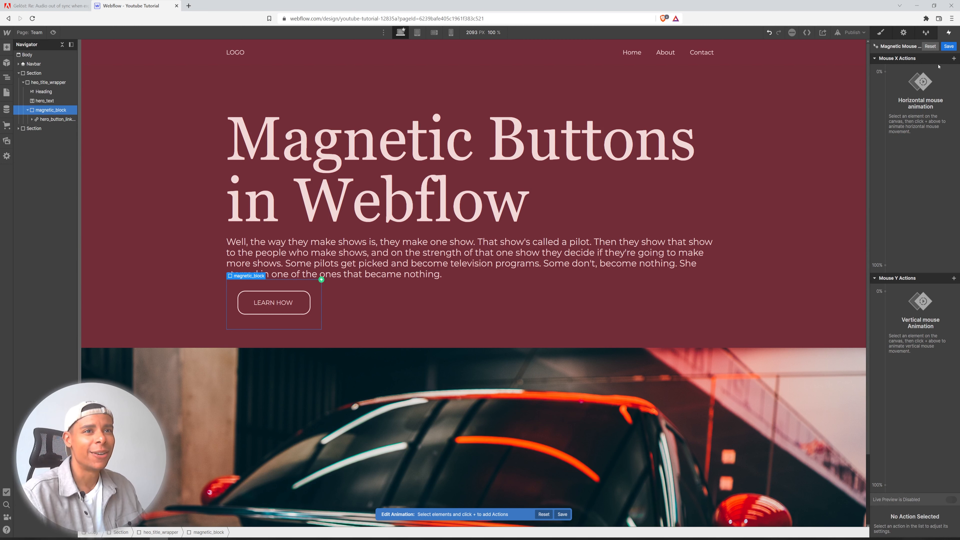
Add a Move action for magnetic_block to the Mouse X actions and set its 0% keyframe to -5% horizontally.
left_click(953, 59)
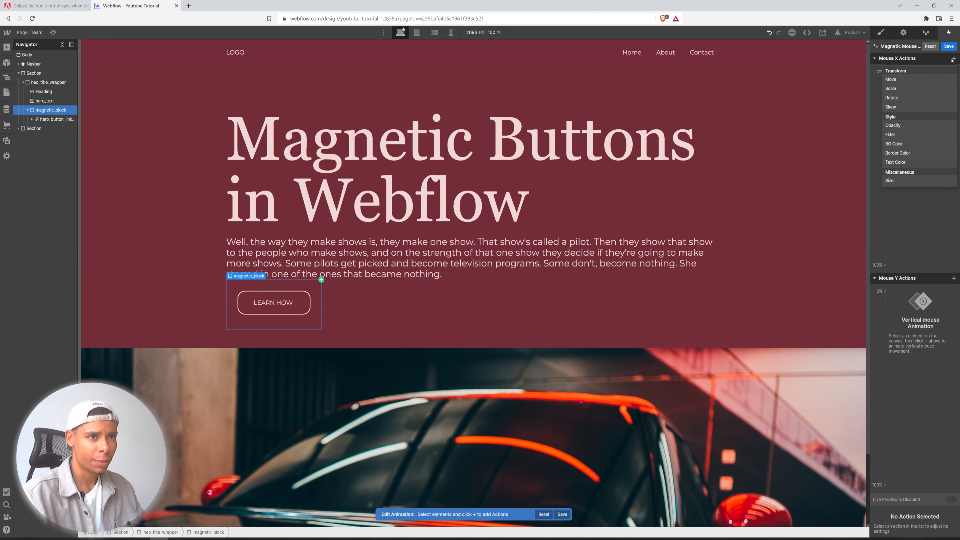
left_click(891, 79)
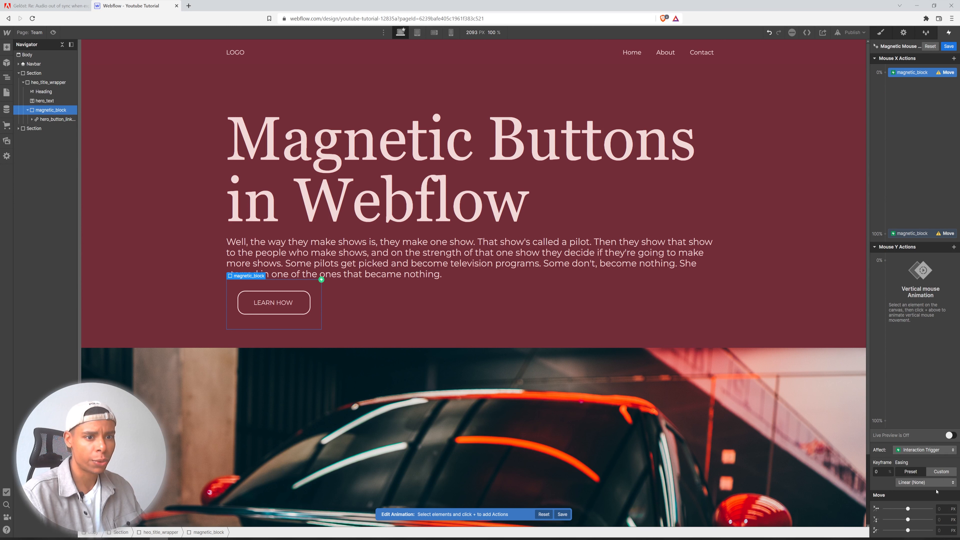
left_click(942, 508)
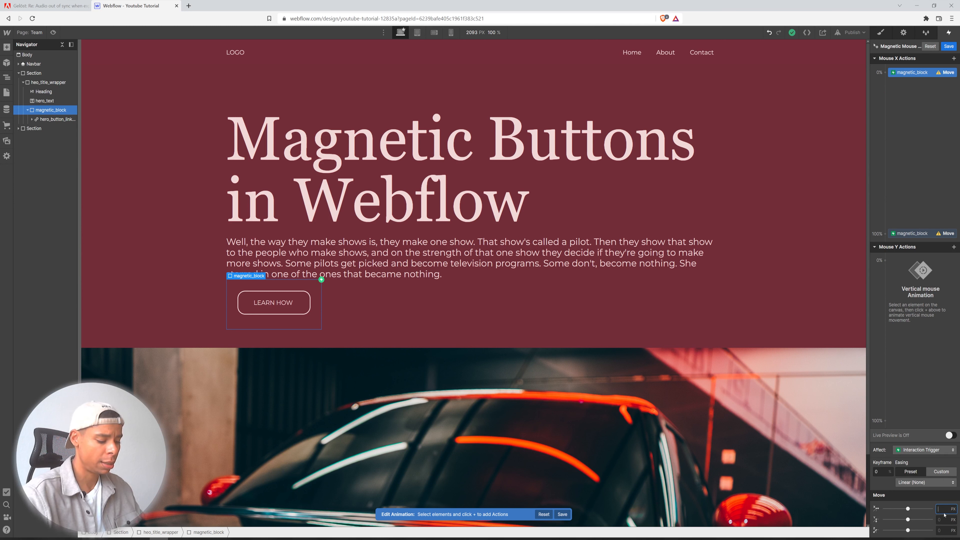
type("5%")
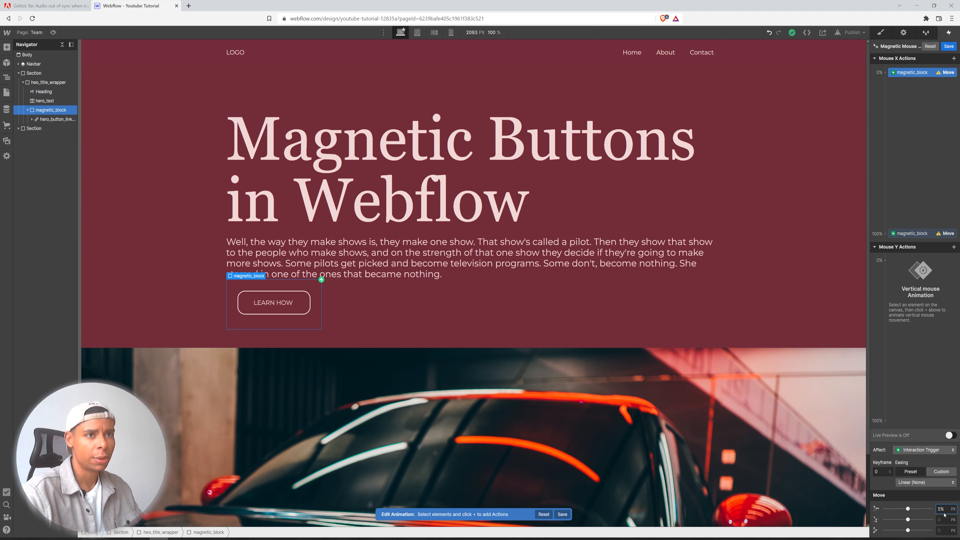
key("Return")
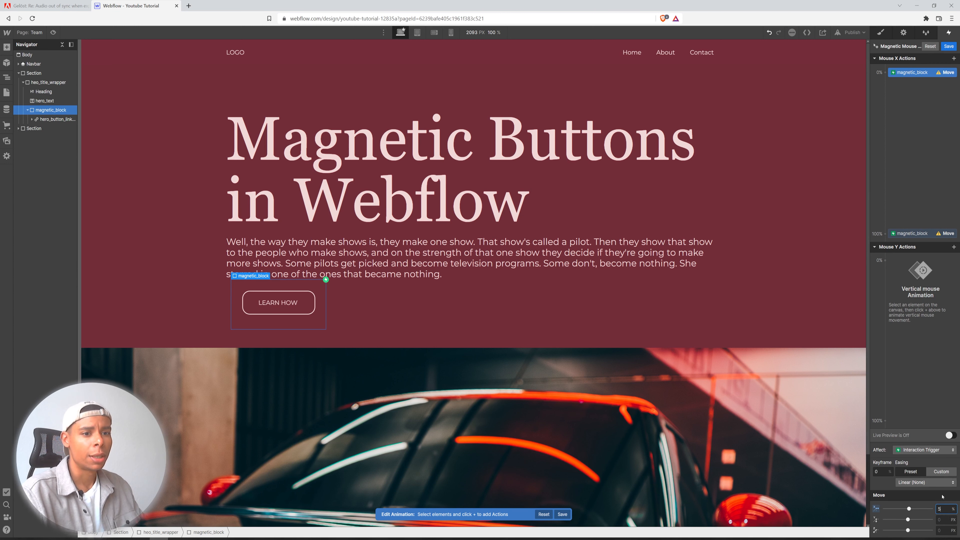
key("Return")
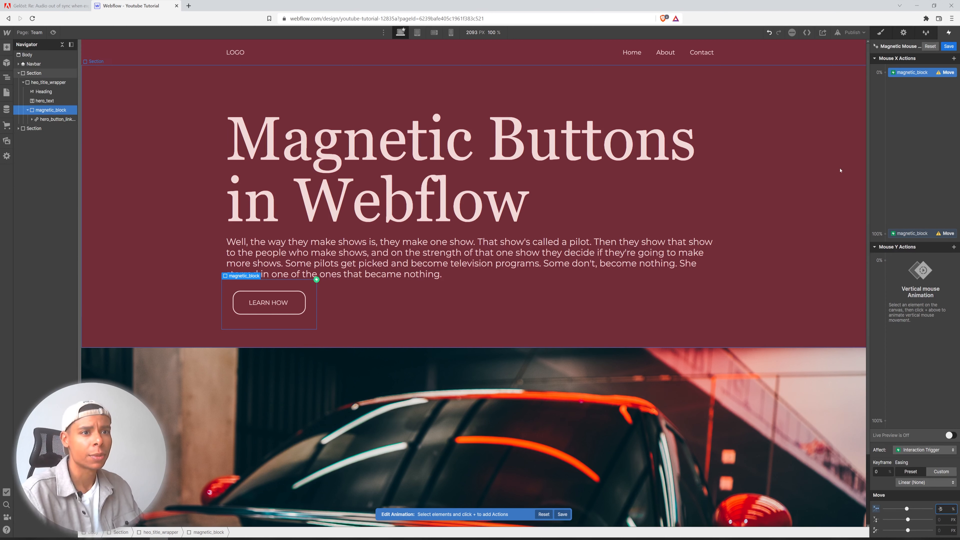
Set the 100% keyframe of the Mouse X Move action to 5% horizontally.
left_click(913, 234)
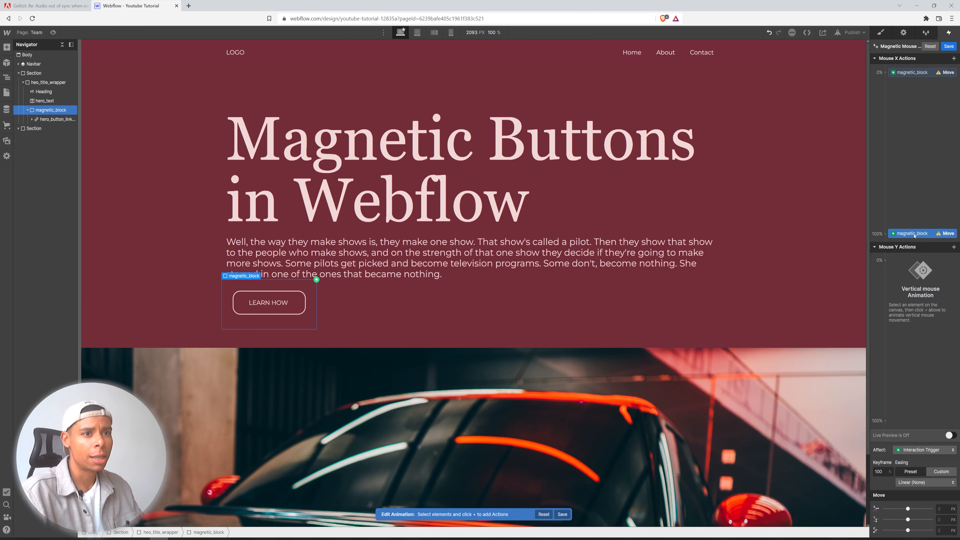
left_click(943, 509)
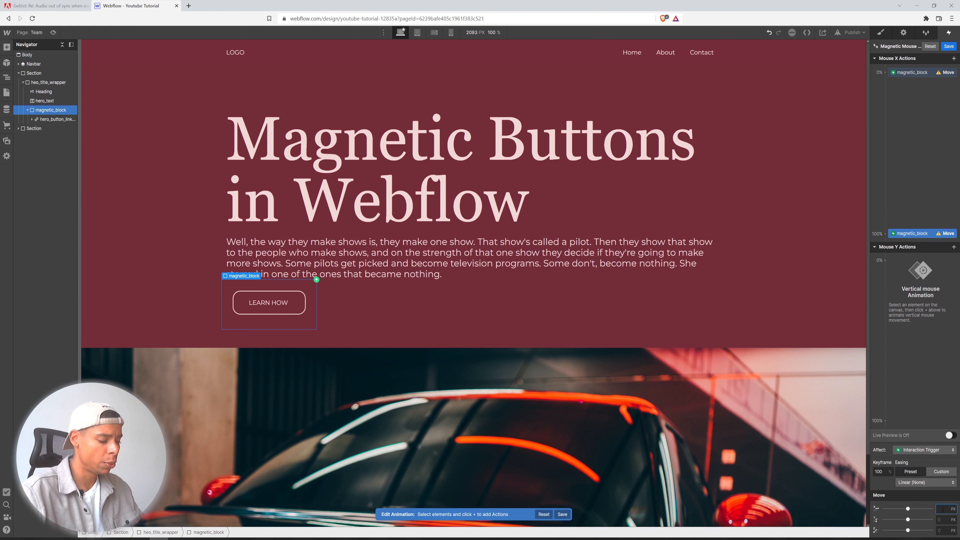
type("5%")
key("Return")
Add a Move action for magnetic_block to the Mouse Y actions and set its 0% keyframe to -5% vertically.
left_click(954, 246)
left_click(923, 268)
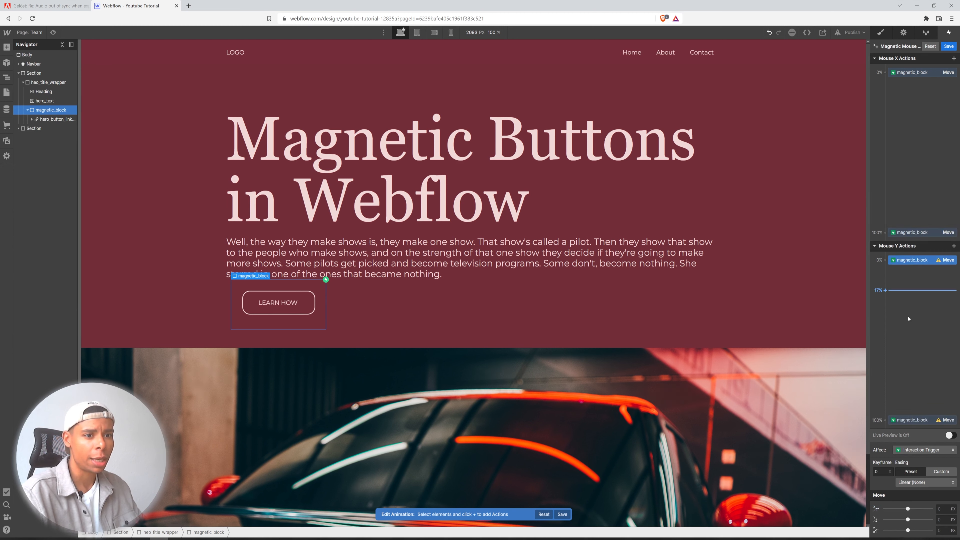
left_click(944, 519)
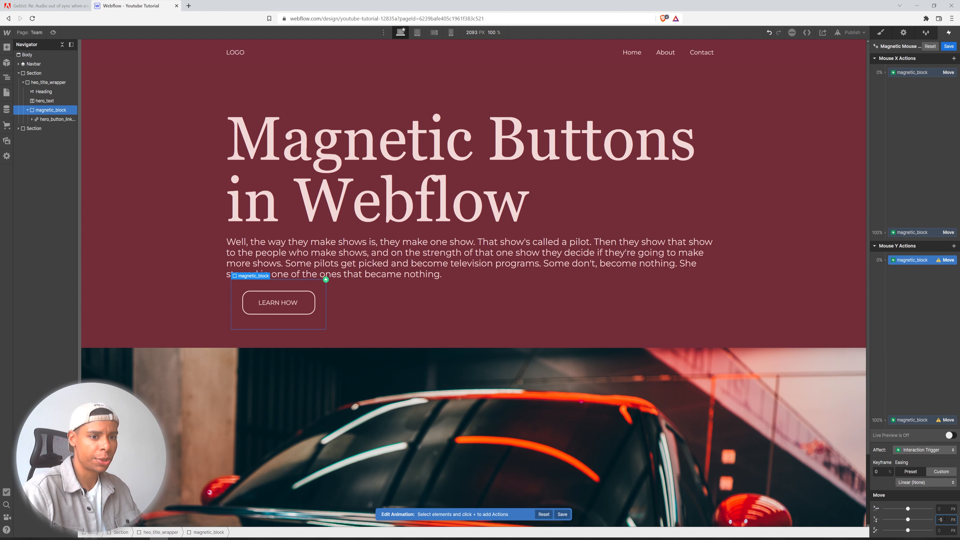
key("Return")
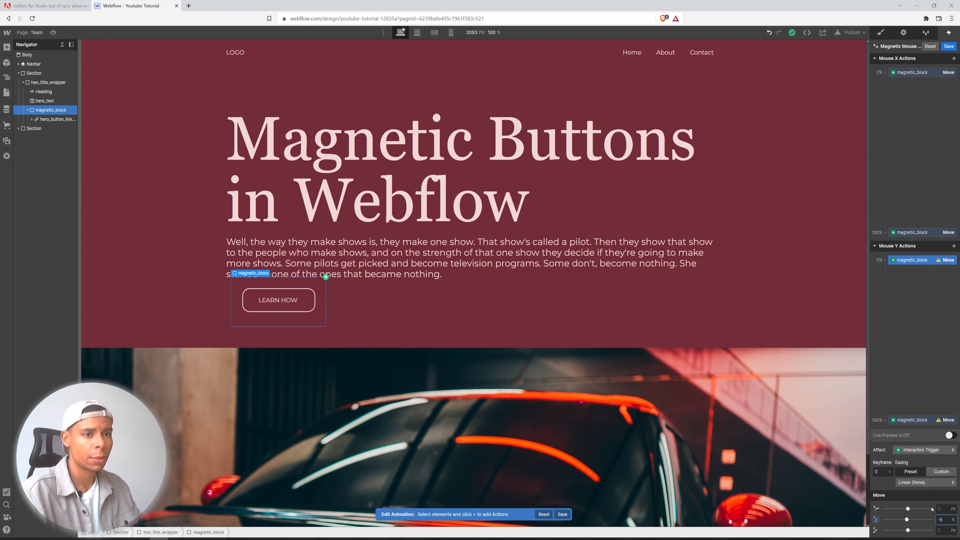
Set the 100% keyframe of the Mouse Y Move action to 5% vertically.
left_click(923, 419)
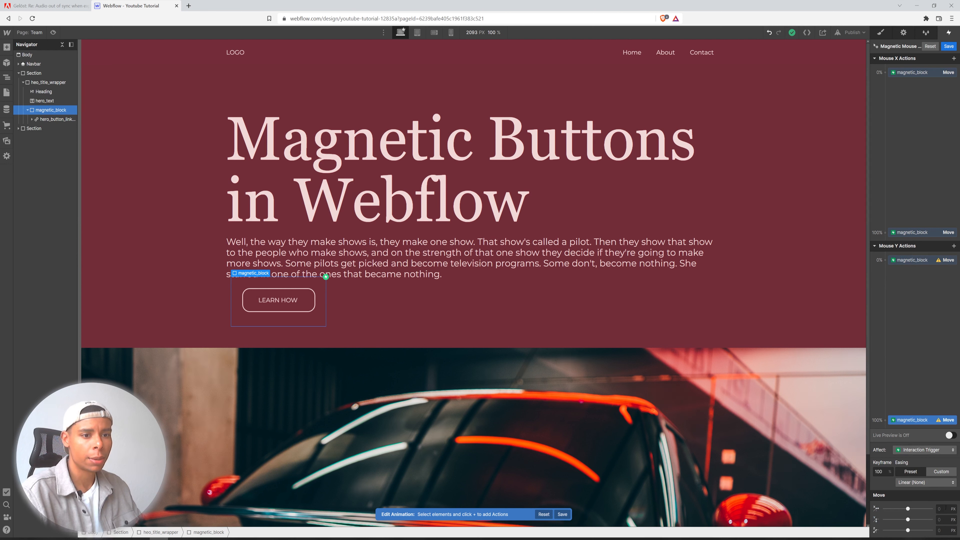
left_click(945, 519)
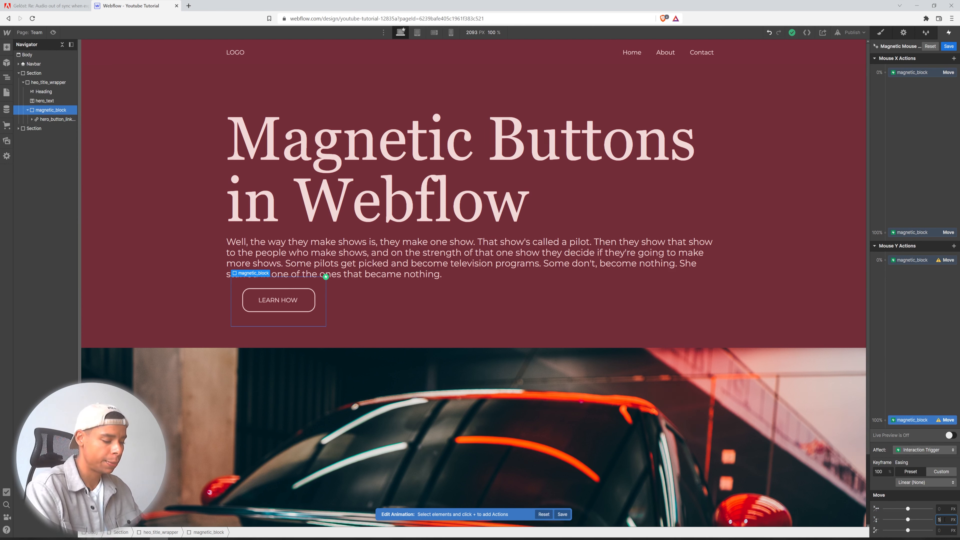
type("5%")
key("Return")
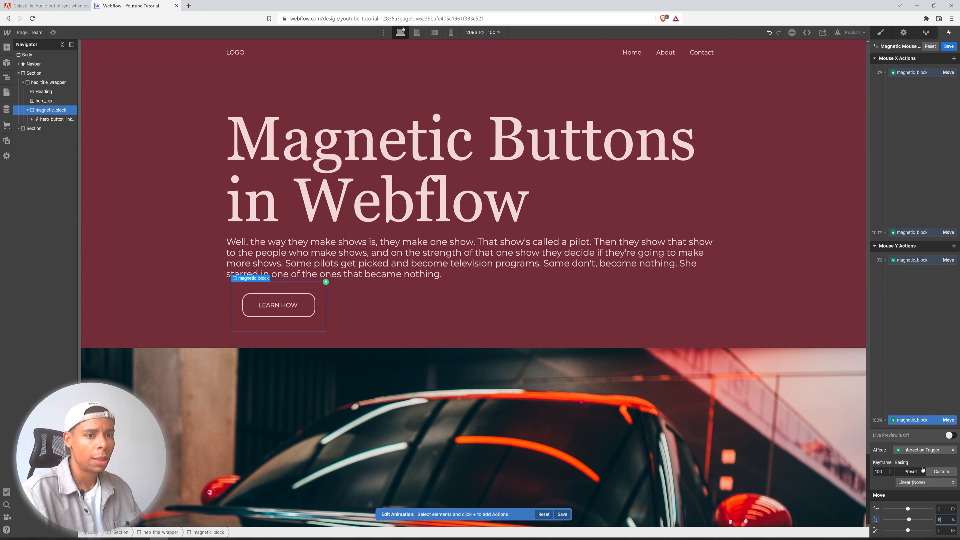
Test the mouse animation with live preview, save it, and check the button's movement in page preview.
left_click(951, 436)
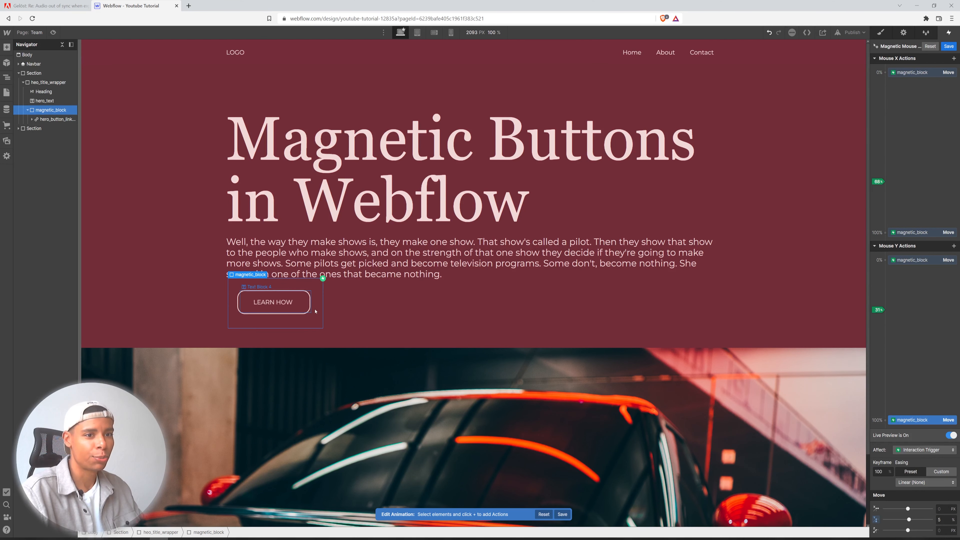
left_click(949, 46)
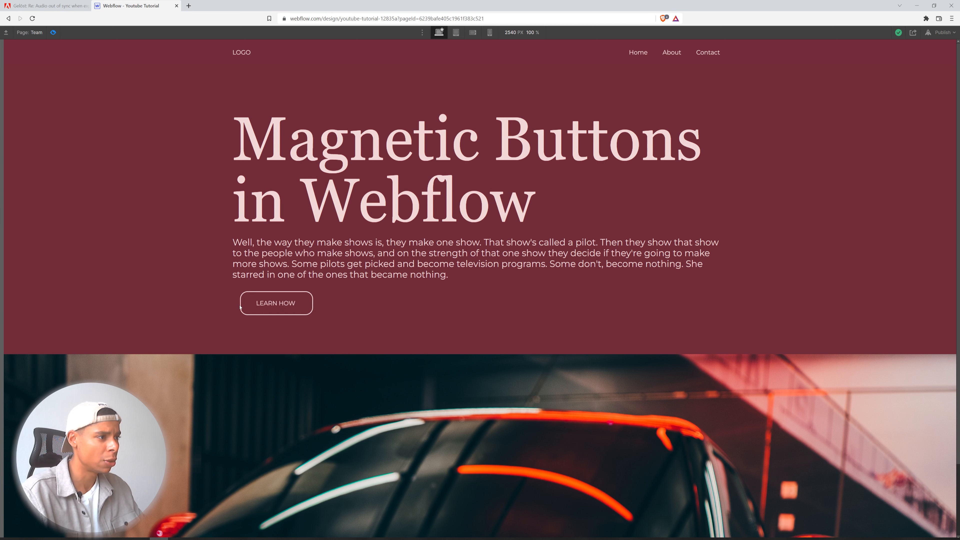
left_click(53, 33)
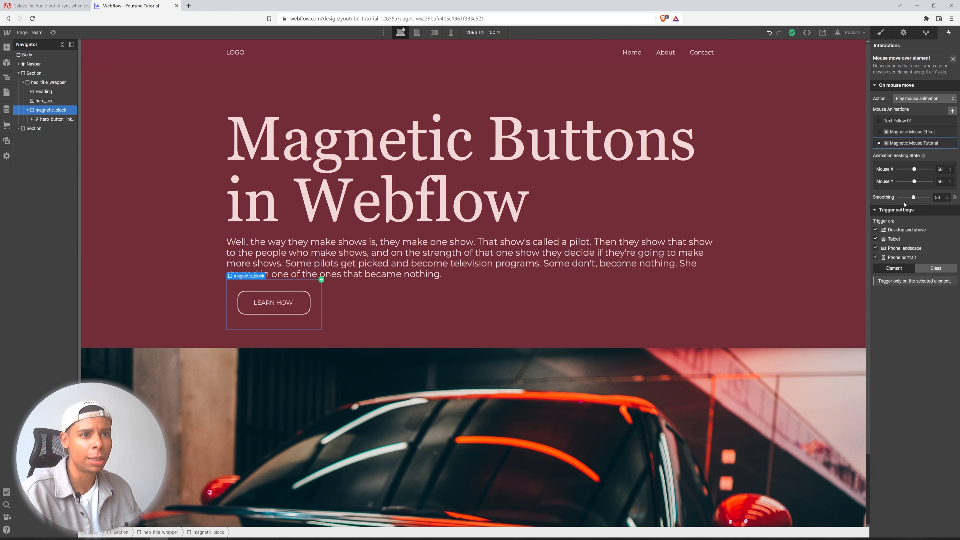
Set the mouse animation's smoothing to 95%.
left_click_drag(914, 197, 921, 197)
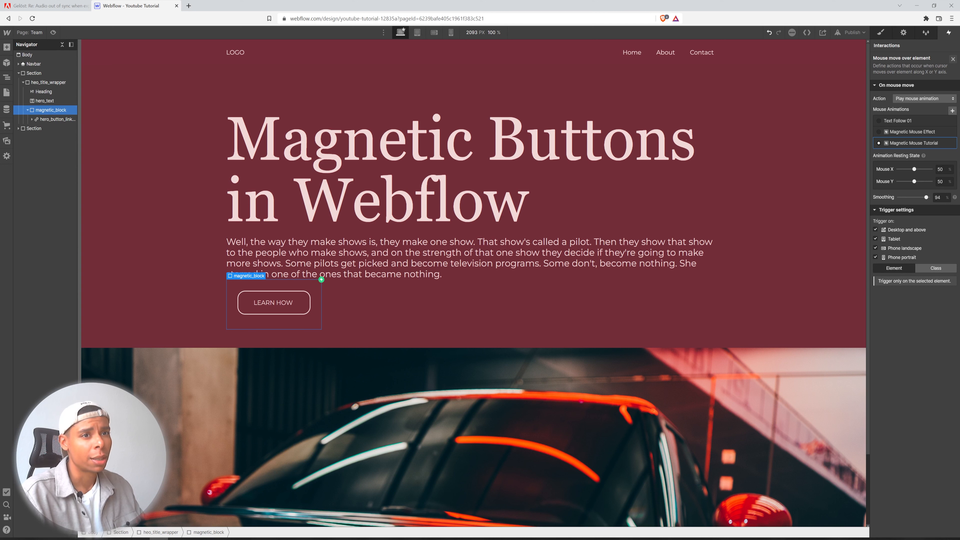
left_click(940, 197)
type("95")
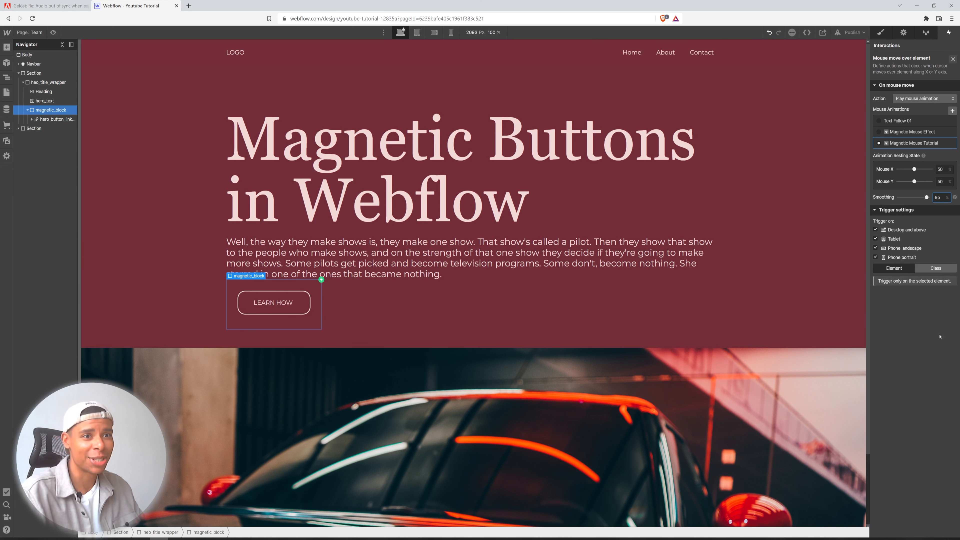
left_click(895, 313)
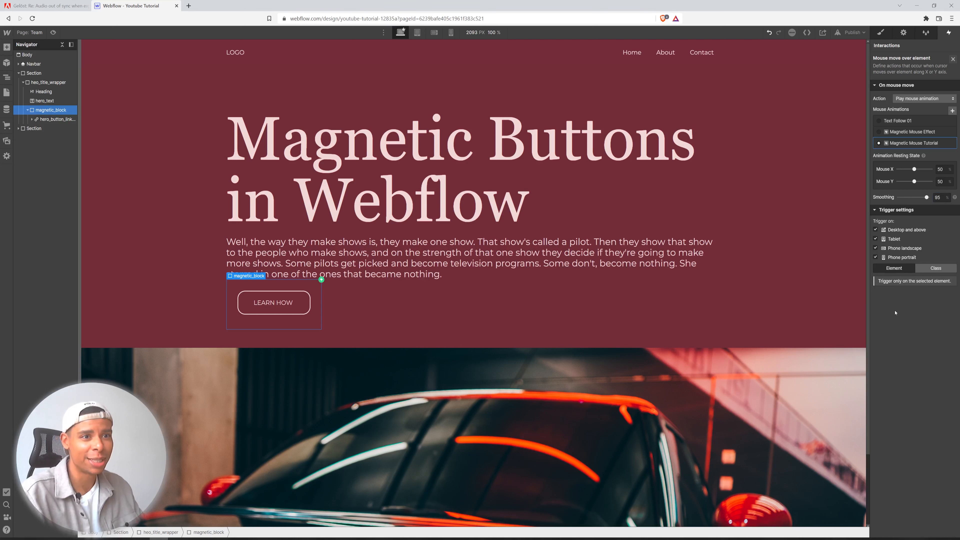
Limit the trigger to desktop and above by disabling it for phone portrait, phone landscape and tablet.
left_click(875, 258)
left_click(876, 248)
left_click(876, 239)
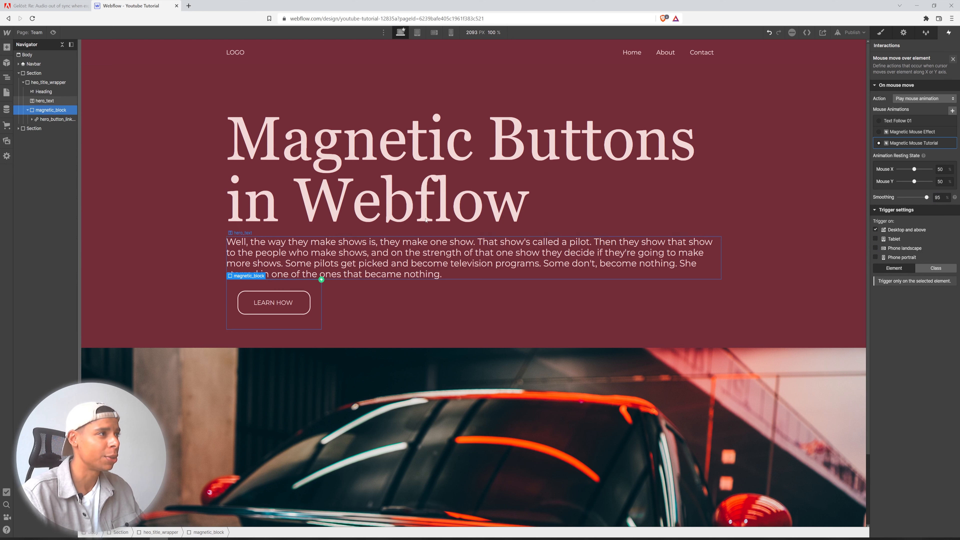
Preview the button's hover effect, reduce the smoothing to 83%, and preview it again.
left_click(54, 33)
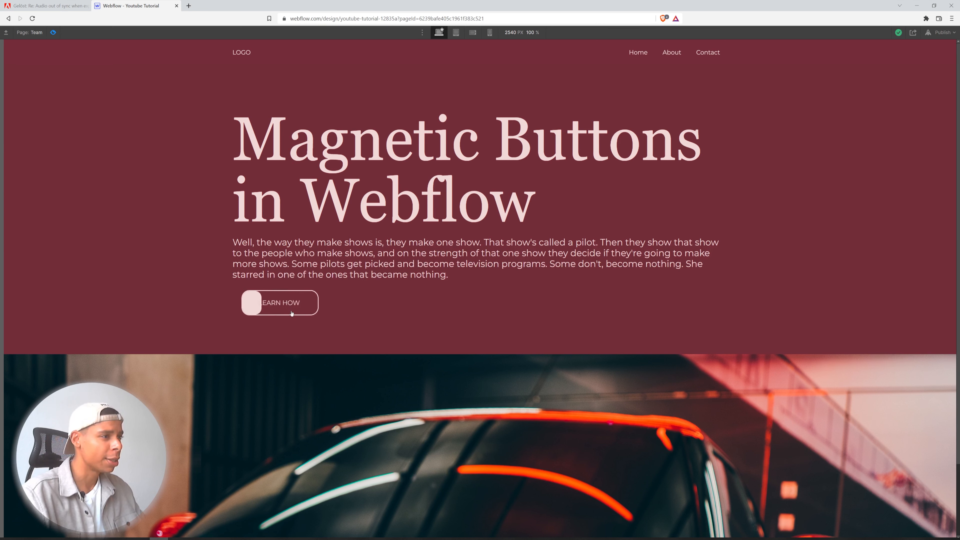
left_click(53, 32)
left_click_drag(927, 198, 926, 197)
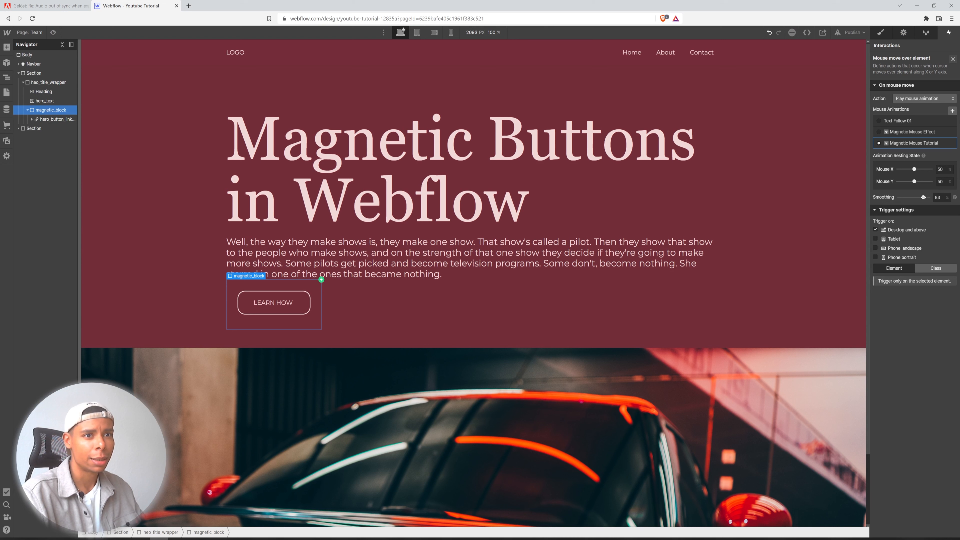
left_click(53, 32)
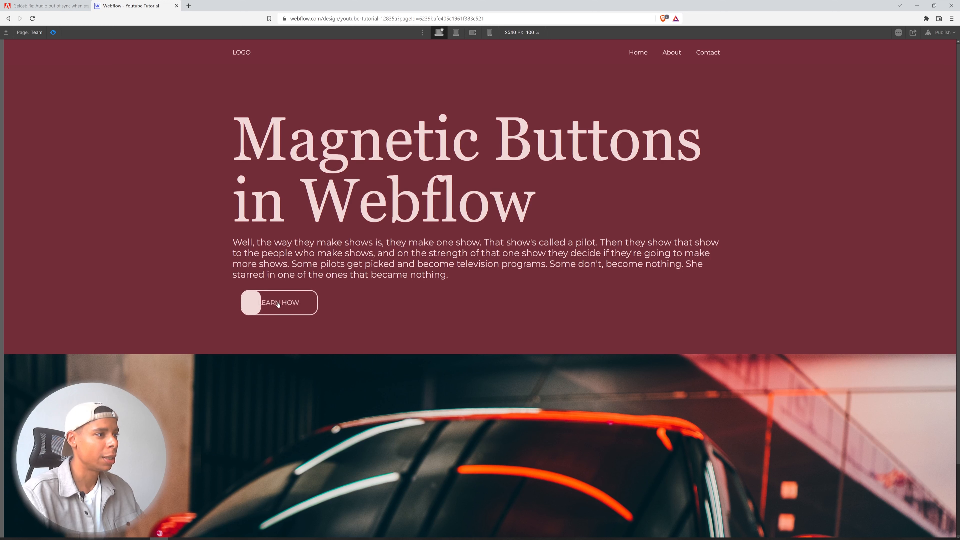
left_click(54, 34)
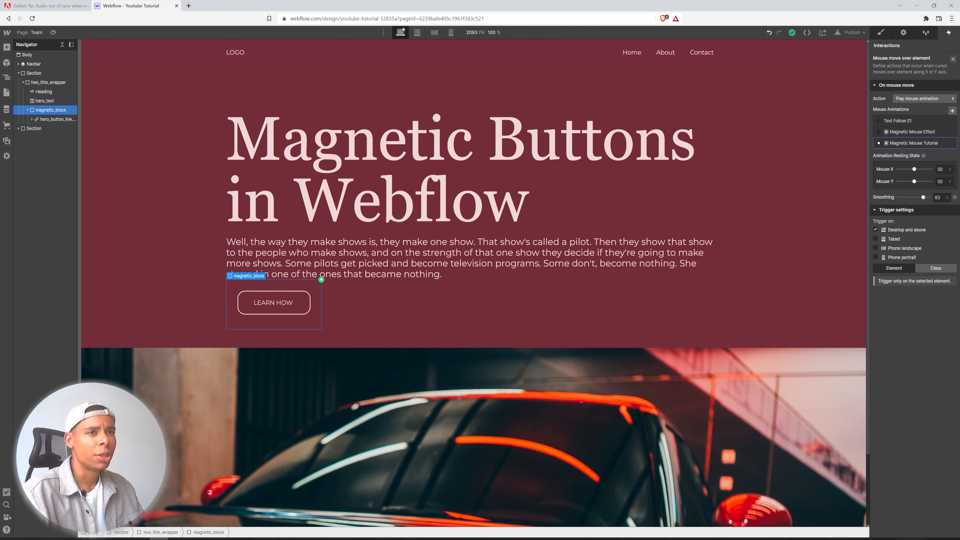
Try magnetic_block with a left padding of 0, and restore the left padding to 30 px.
left_click(876, 33)
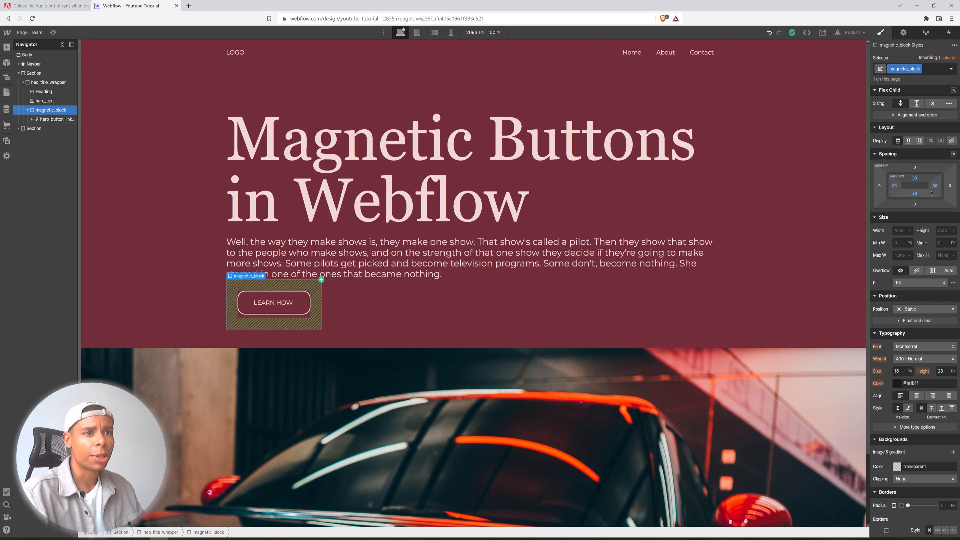
left_click(894, 186)
left_click(883, 210)
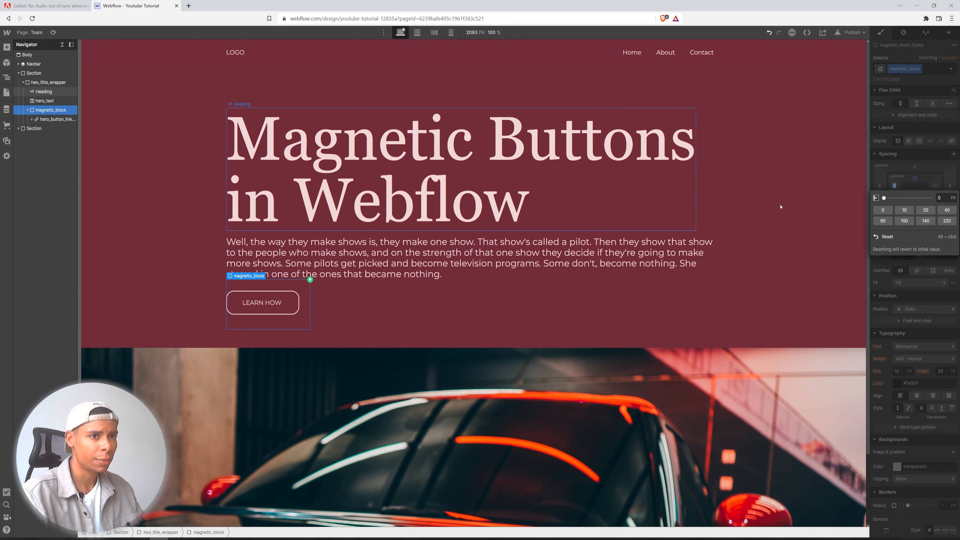
left_click(941, 197)
type("30")
key("Return")
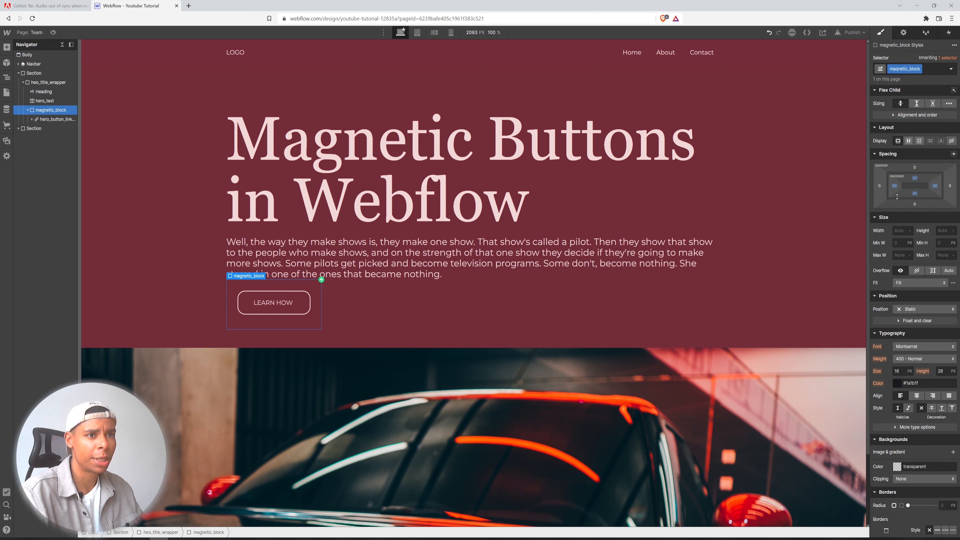
Set magnetic_block's left margin to -30 px and preview the button's alignment and hover effect.
left_click(879, 186)
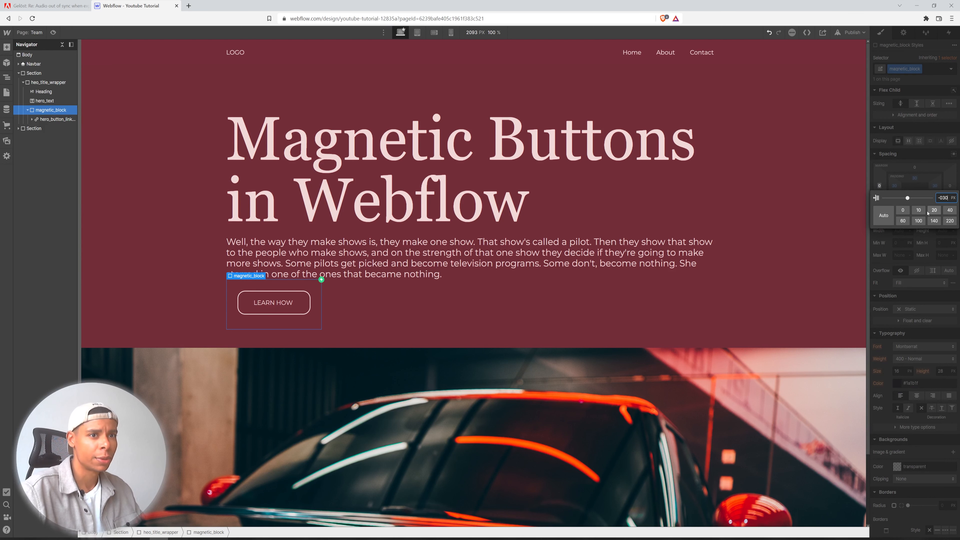
key("Return")
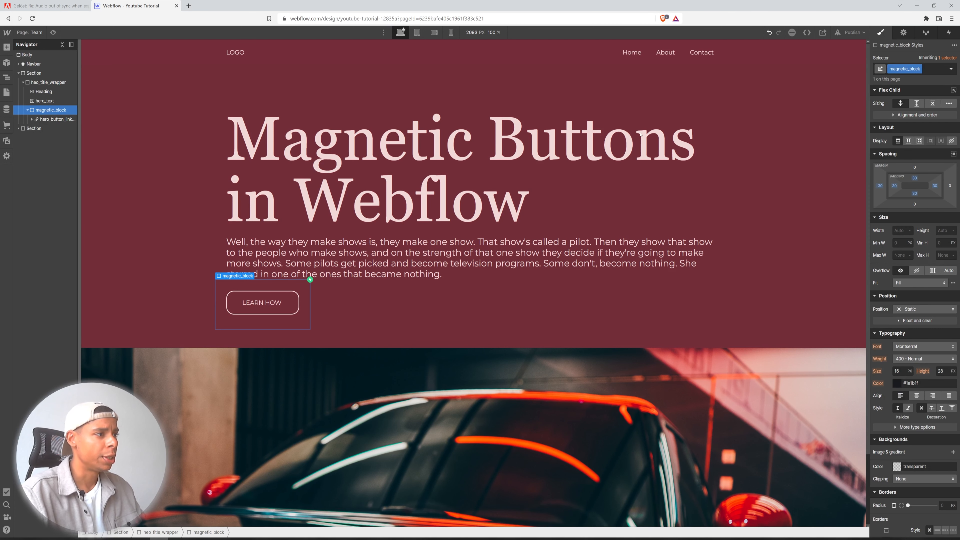
left_click(53, 33)
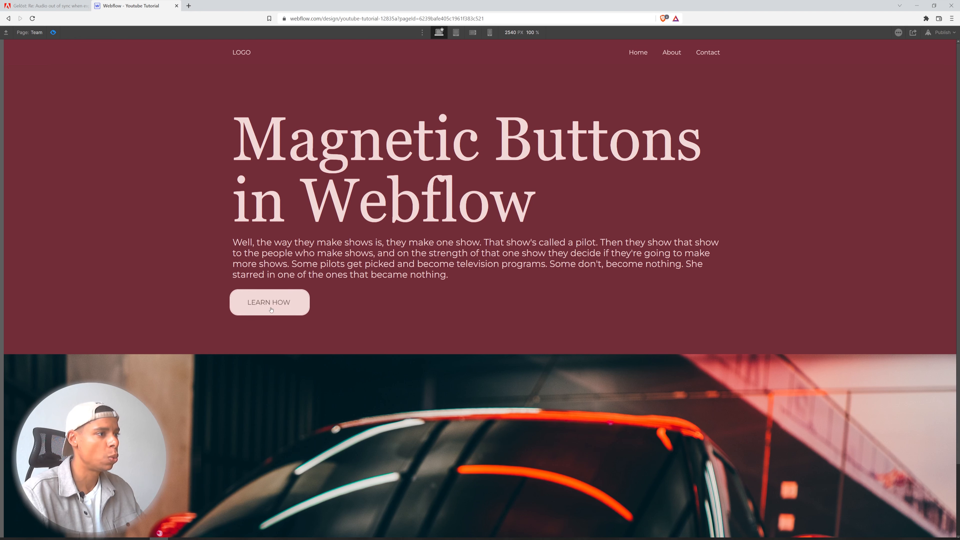
key("ctrl+shift+p")
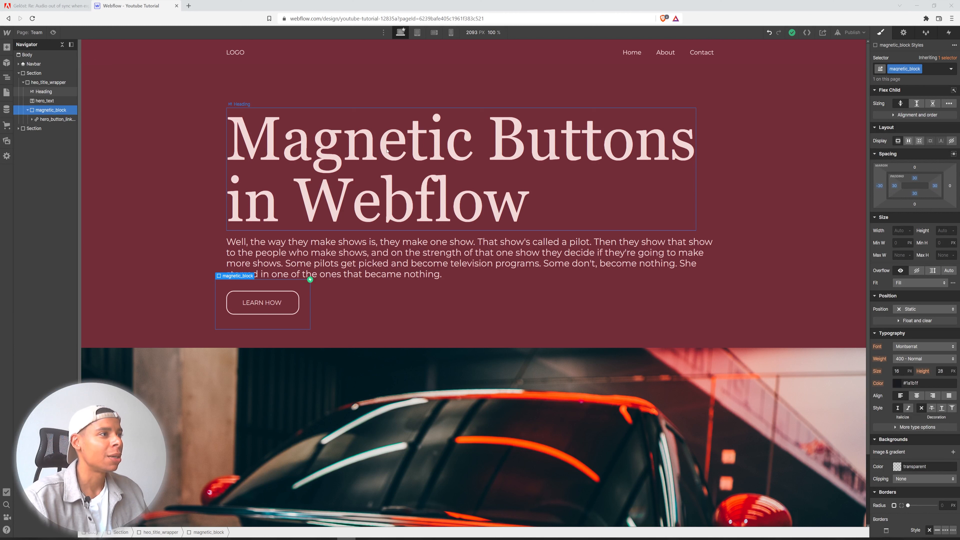
Insert a div block after the heading and assign it the existing class magnetic_block.
left_click(390, 172)
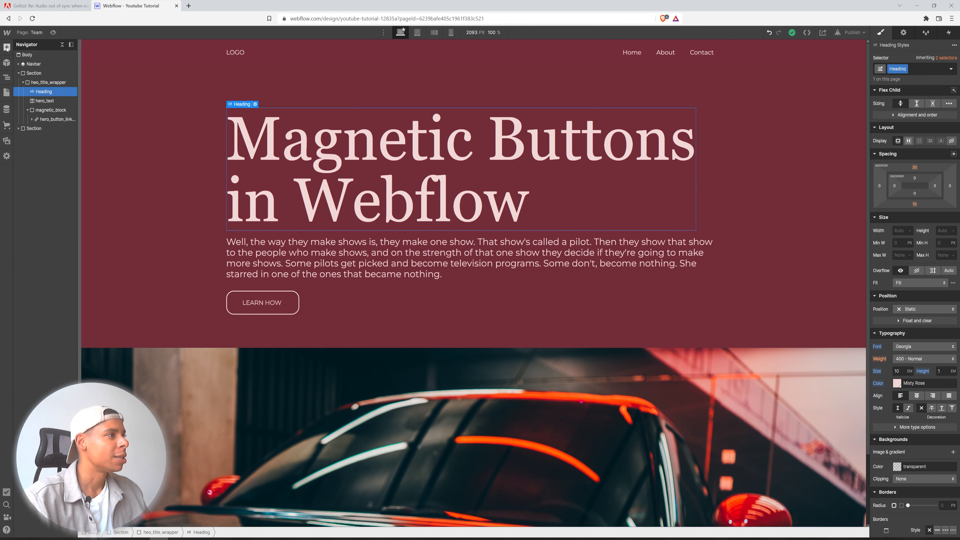
key("a")
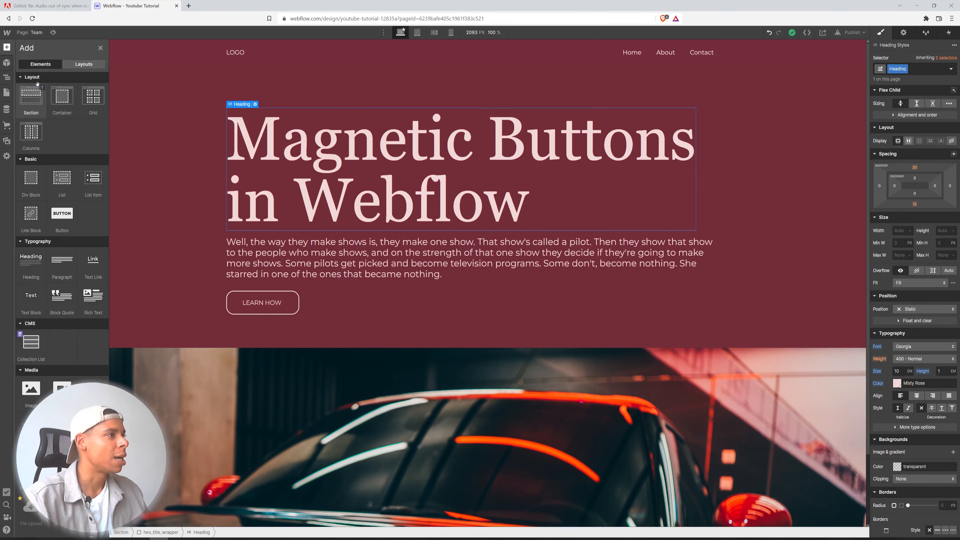
left_click(30, 184)
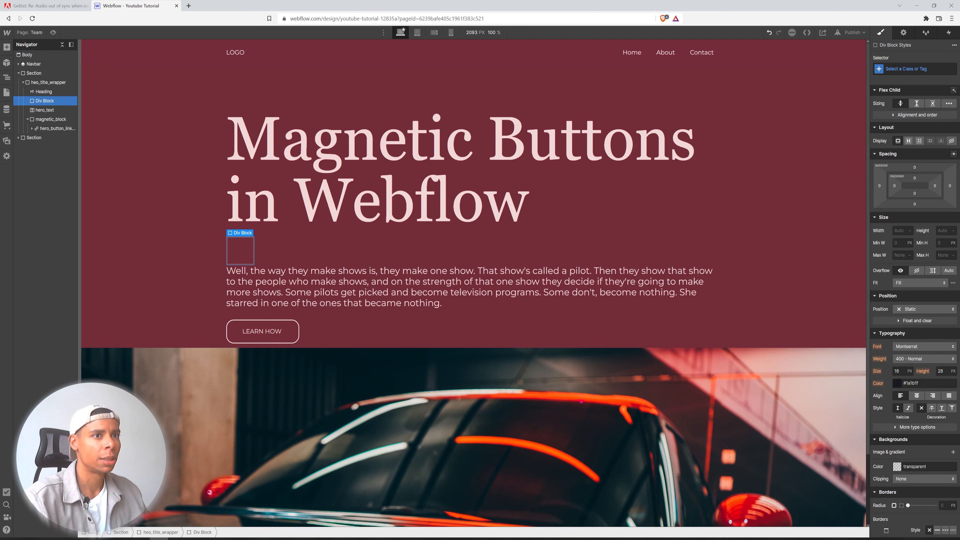
left_click(907, 68)
type("mag")
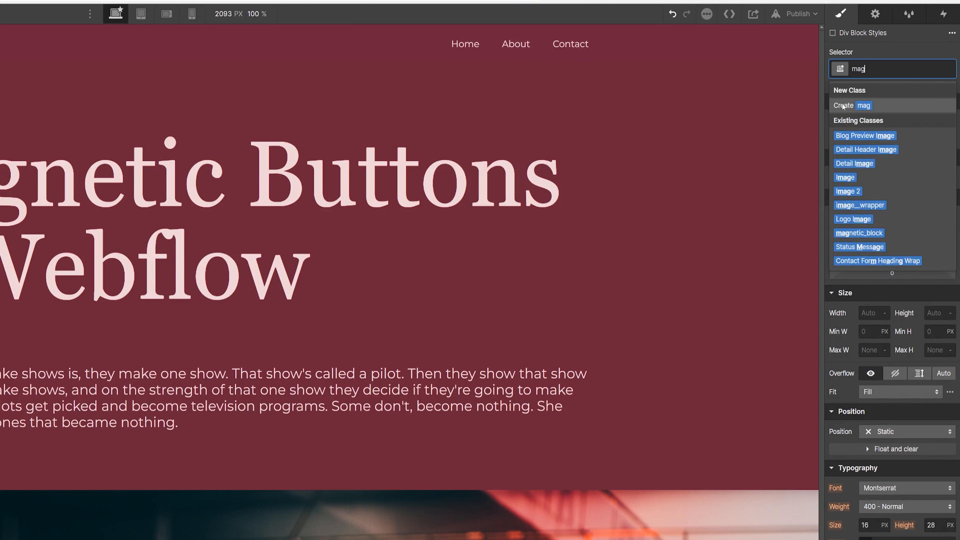
left_click(870, 233)
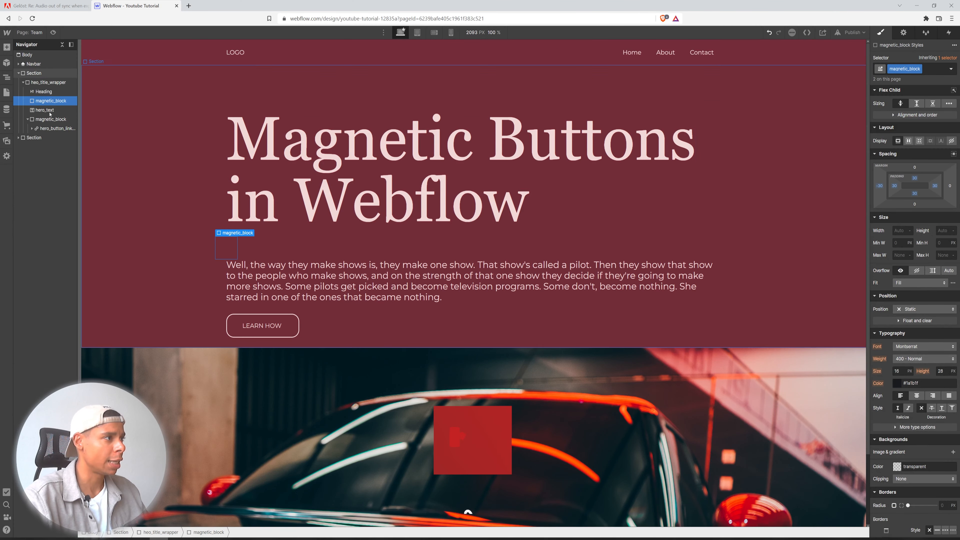
Nest the heading inside the new magnetic_block and preview the page.
left_click_drag(43, 92, 46, 101)
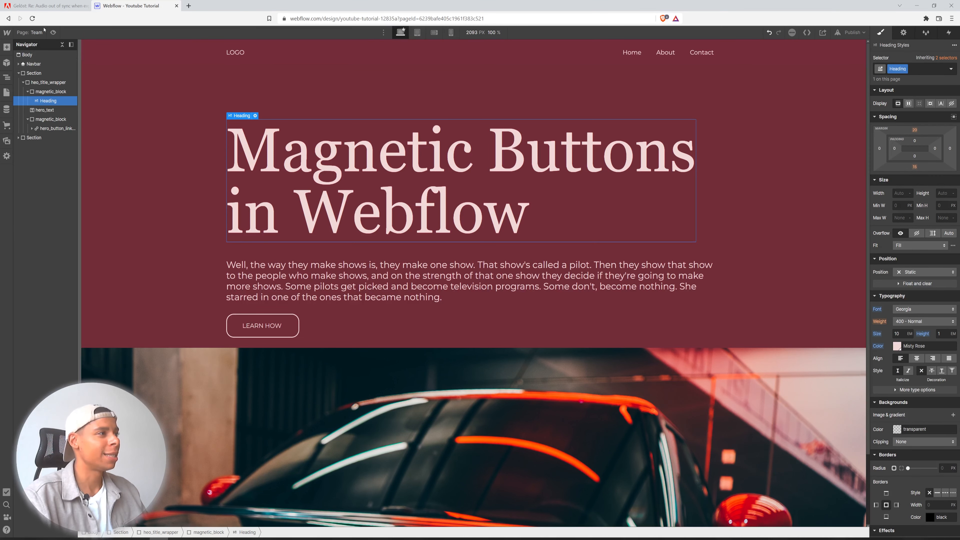
left_click(48, 91)
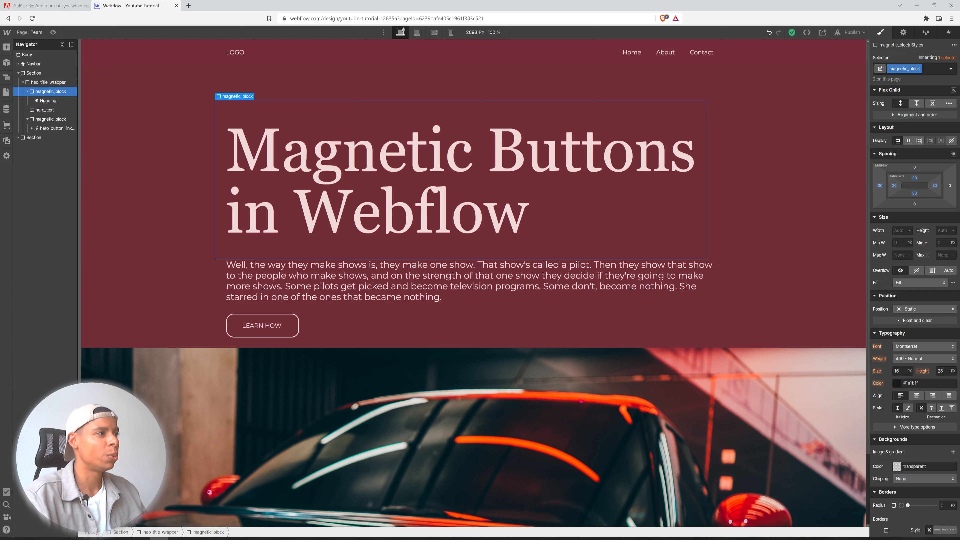
left_click(53, 32)
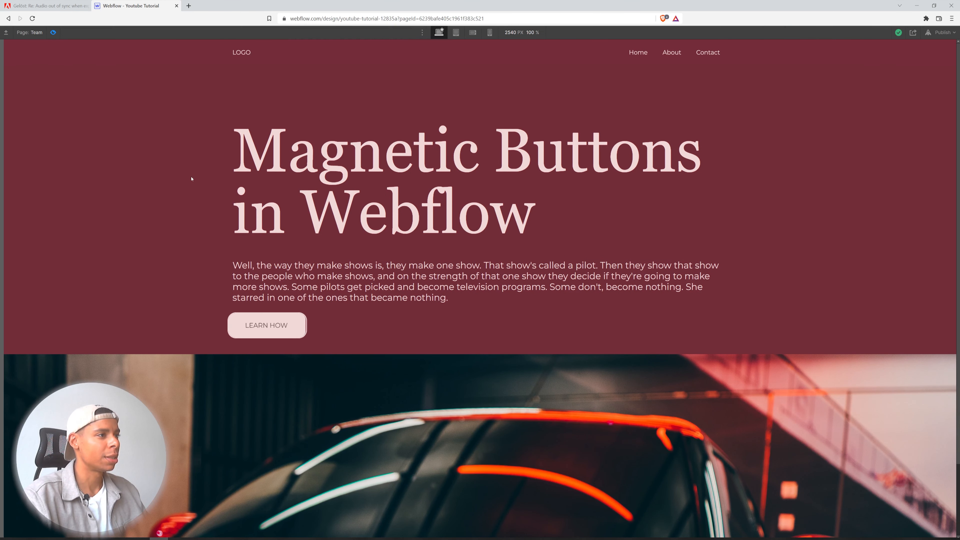
left_click(53, 32)
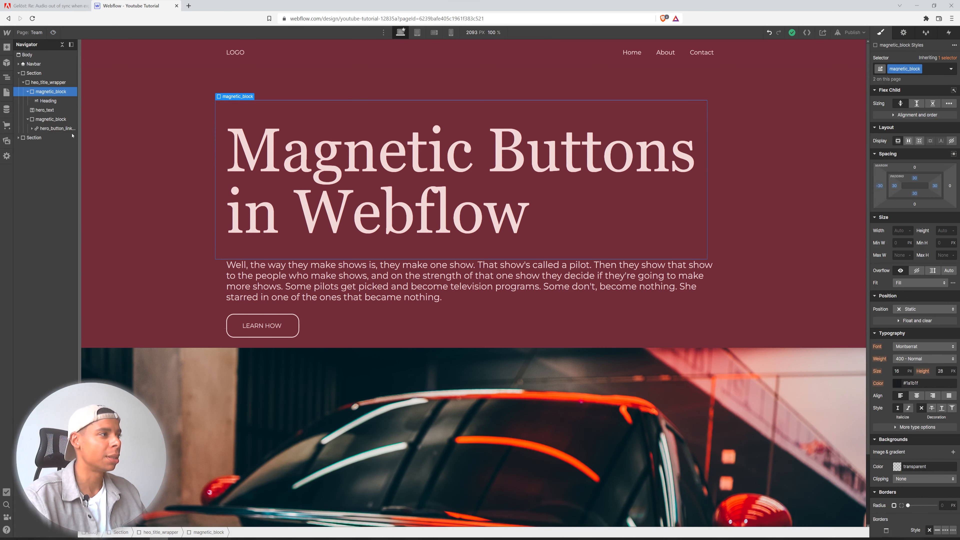
Make the button wrapper's mouse-move trigger apply to all elements with the class magnetic_block and preview the heading's effect.
left_click(264, 345)
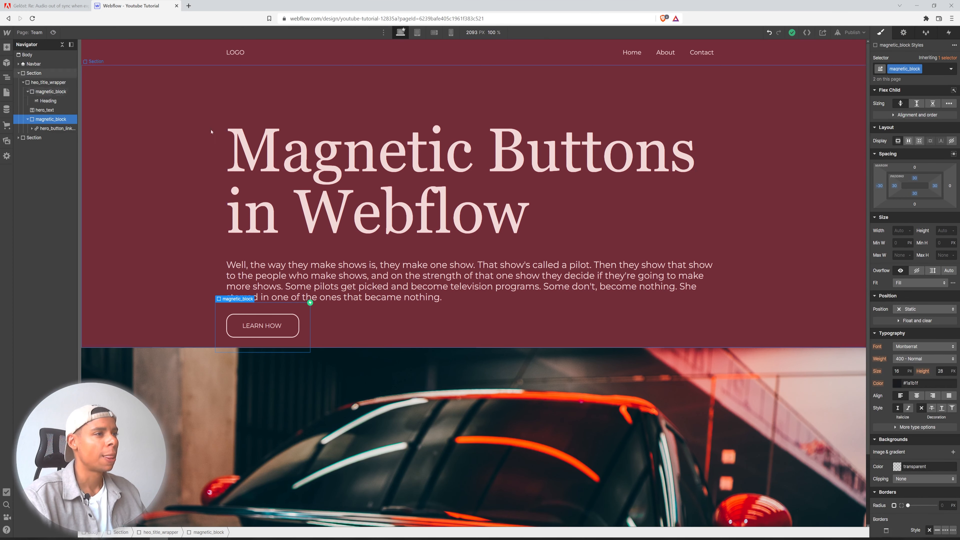
left_click(948, 34)
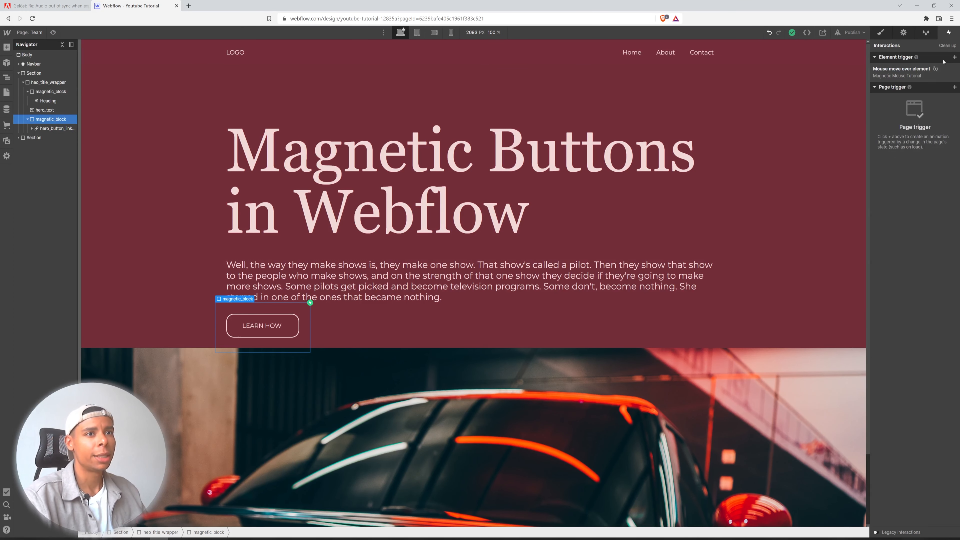
left_click(921, 76)
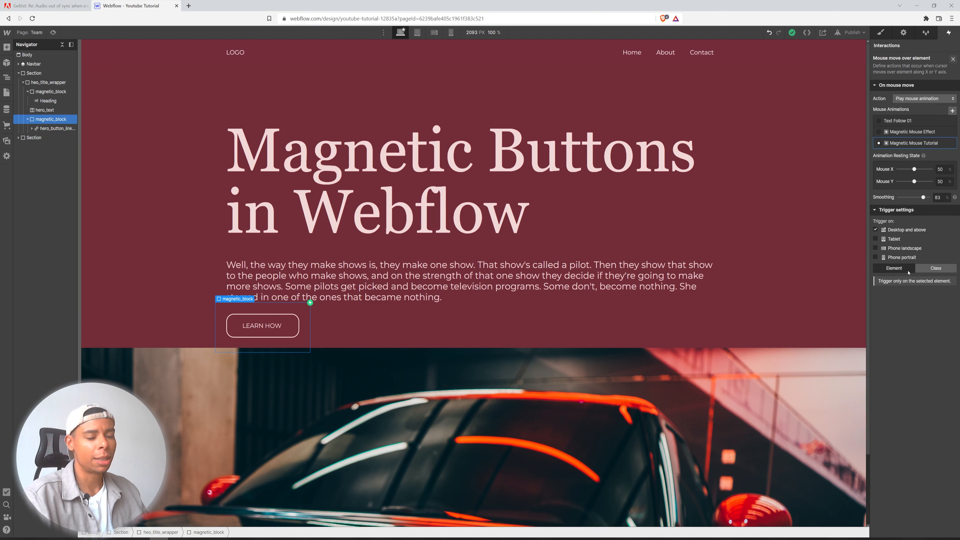
left_click(928, 269)
left_click(930, 282)
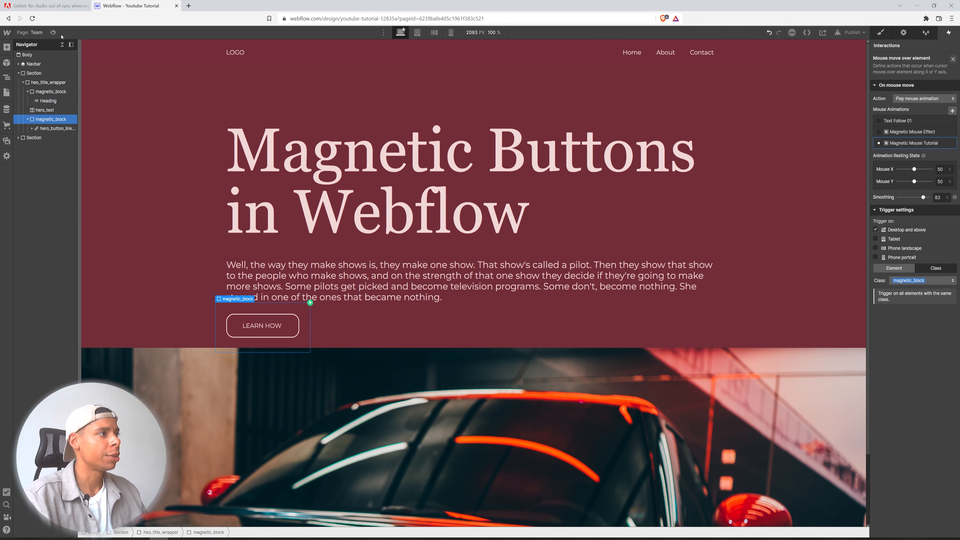
left_click(53, 32)
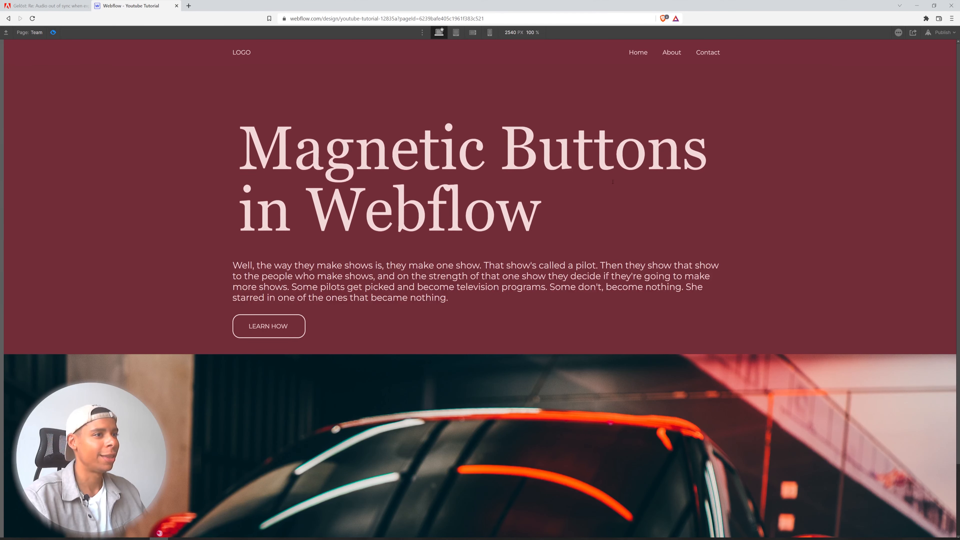